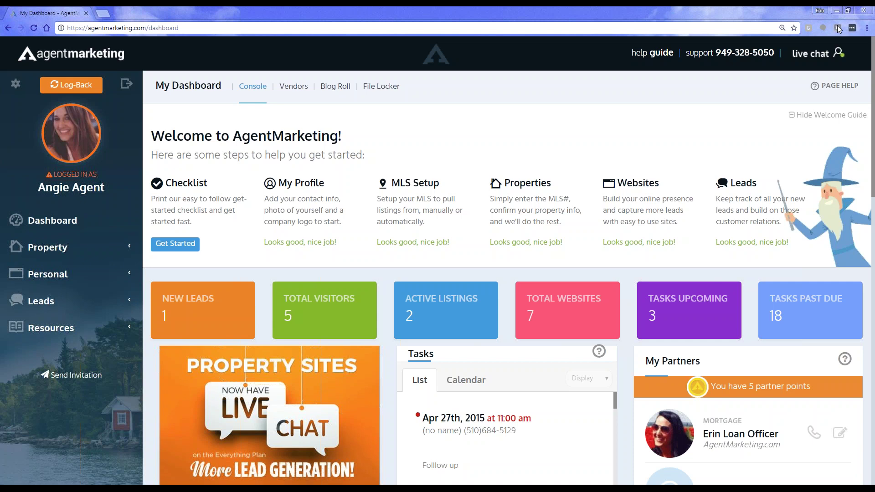
# Open the personal websites list and delete the website named Test
pyautogui.click(48, 274)
pyautogui.click(54, 304)
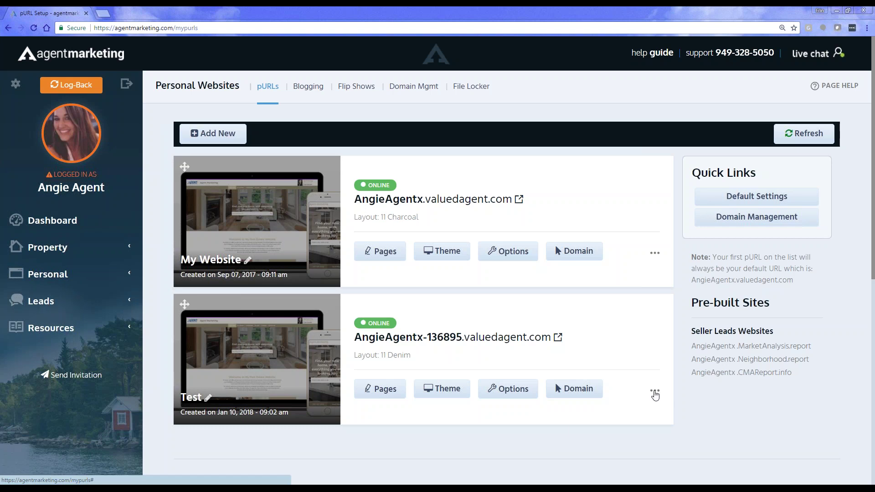
pyautogui.click(655, 390)
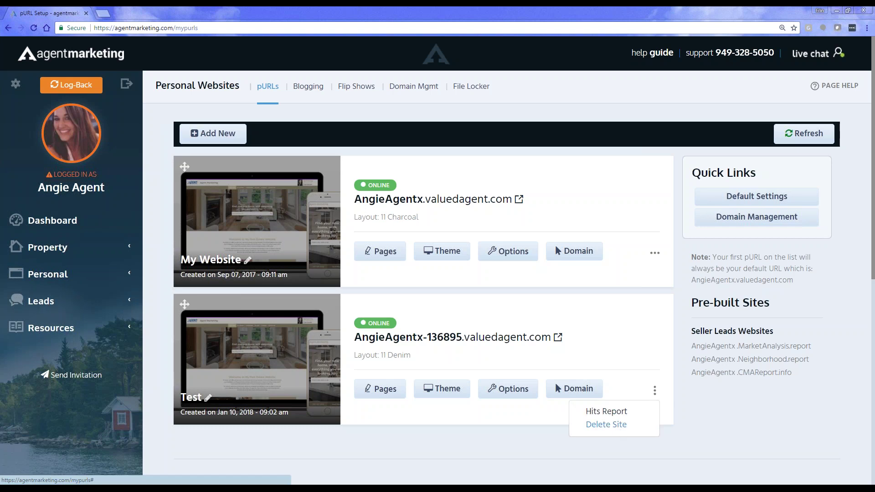
pyautogui.click(620, 433)
pyautogui.click(501, 137)
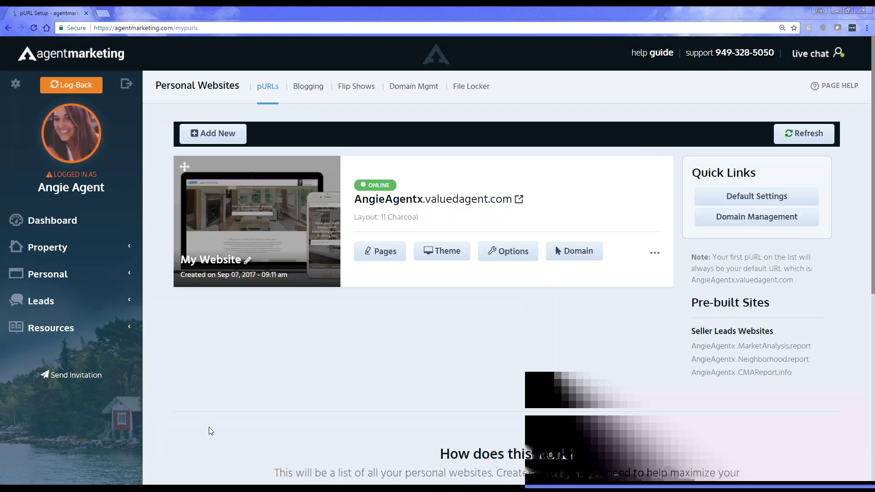
pyautogui.click(233, 140)
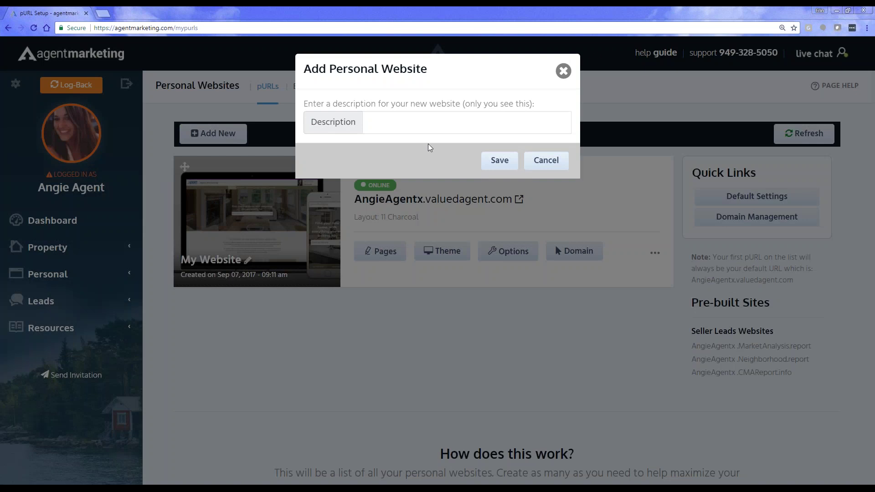
pyautogui.click(421, 127)
pyautogui.write('Sample')
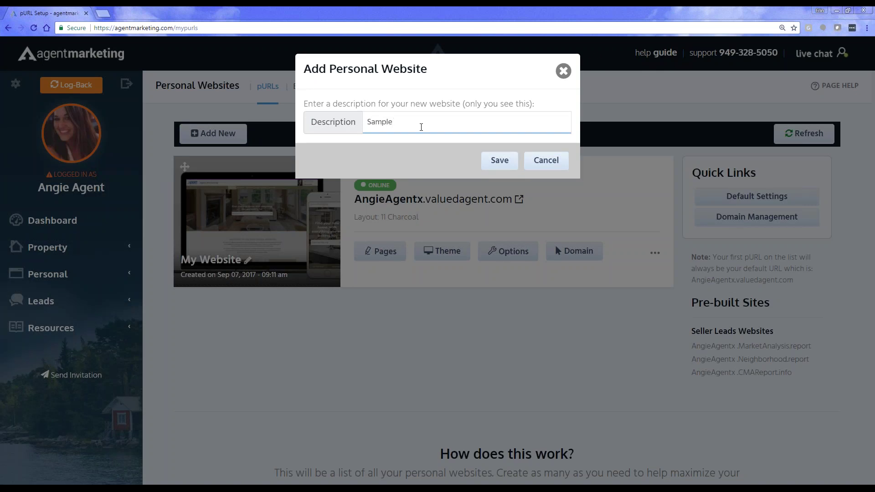
pyautogui.click(563, 70)
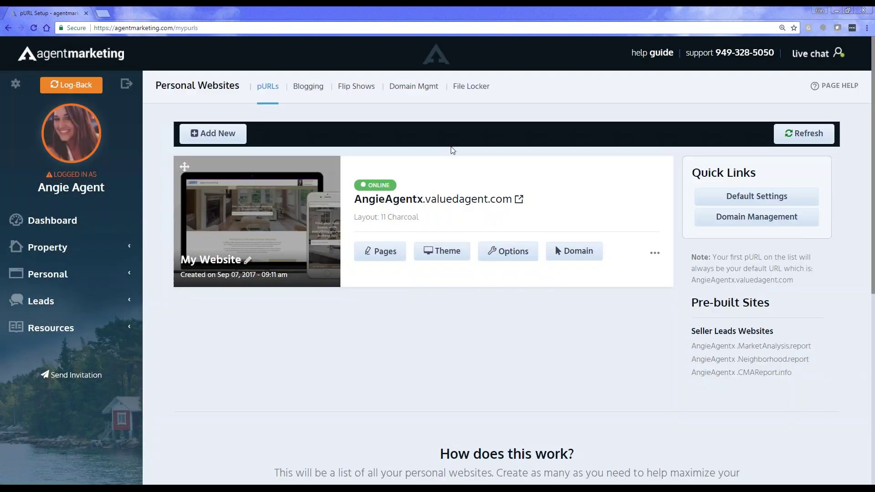
# Reload the personal websites list and read its explanation of how multiple sites work and the tips on maximizing leads
pyautogui.click(59, 275)
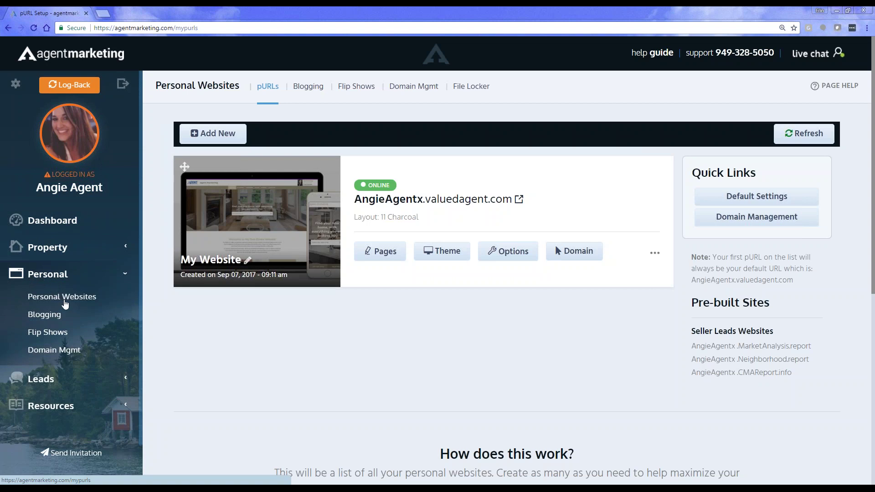
pyautogui.click(64, 301)
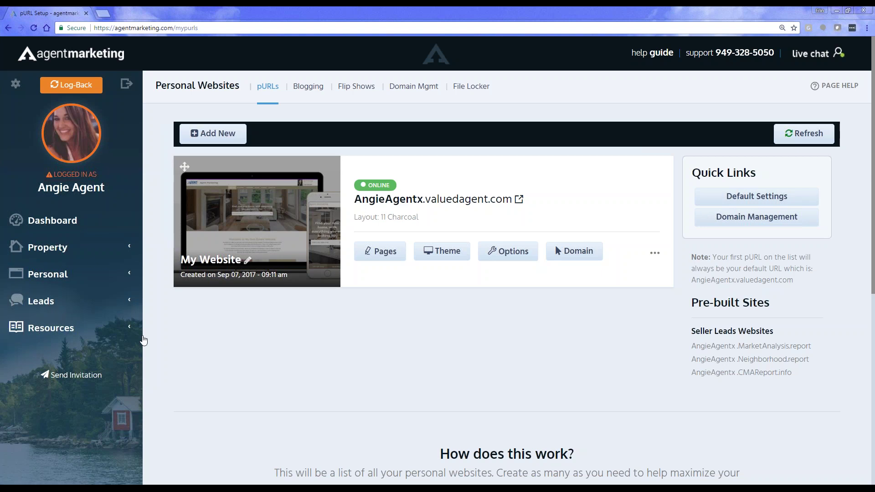
pyautogui.scroll(-4, 143, 340)
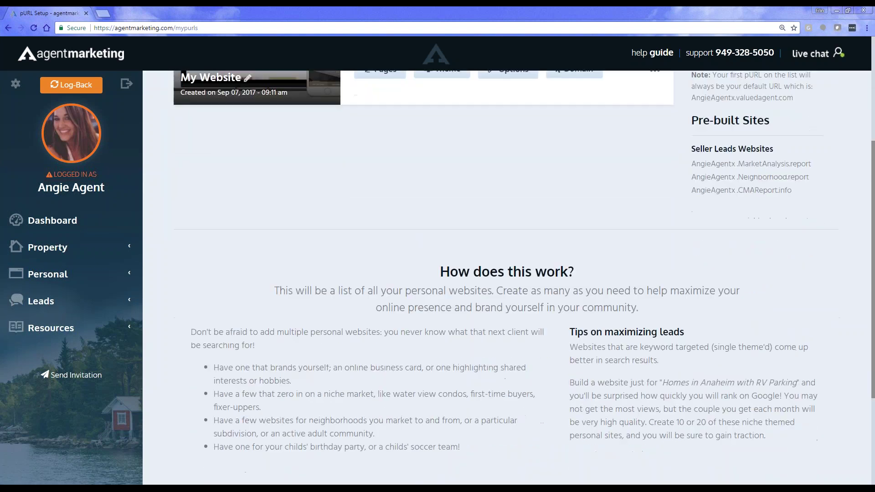
pyautogui.scroll(-2, 512, 277)
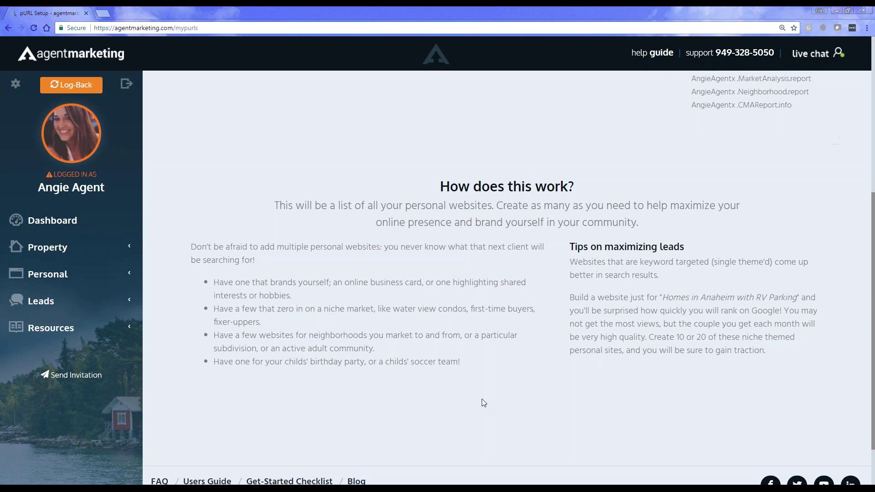
pyautogui.scroll(6, 482, 398)
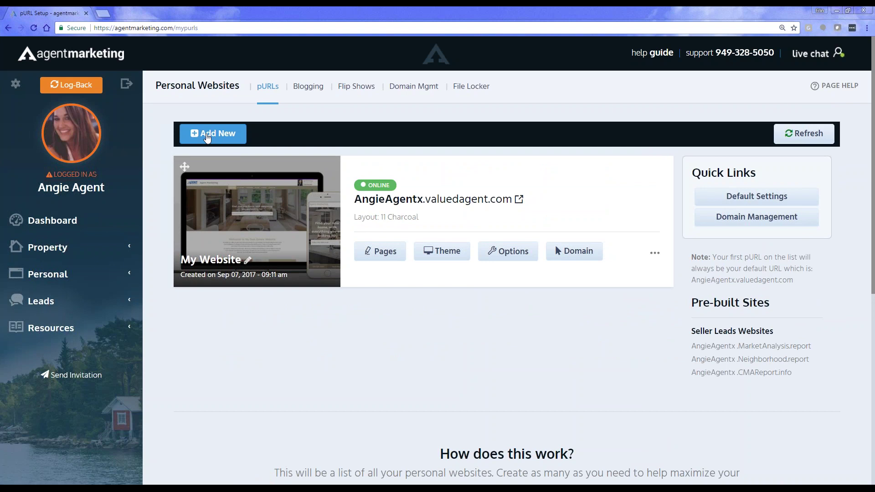
# Add a new personal website with the description "Sample Website" and save it
pyautogui.click(235, 141)
pyautogui.click(435, 122)
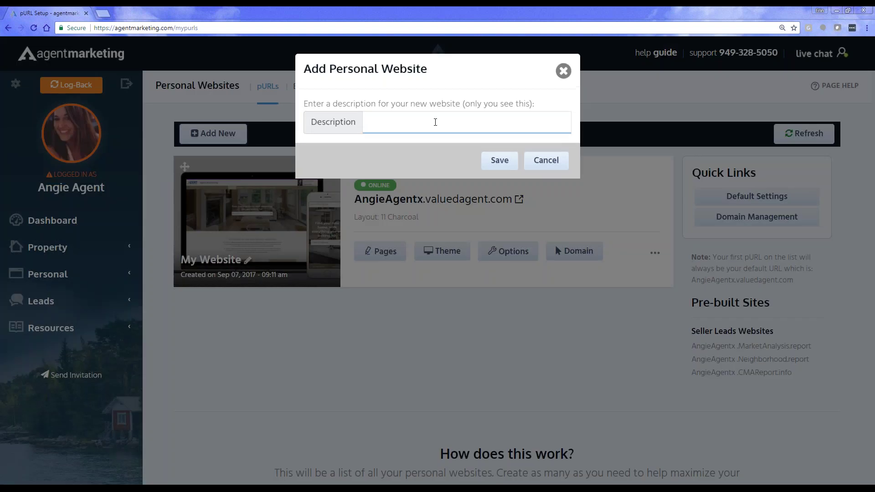
pyautogui.write('Sample')
pyautogui.press('BackSpace')
pyautogui.press('BackSpace')
pyautogui.write('le Website')
pyautogui.click(500, 160)
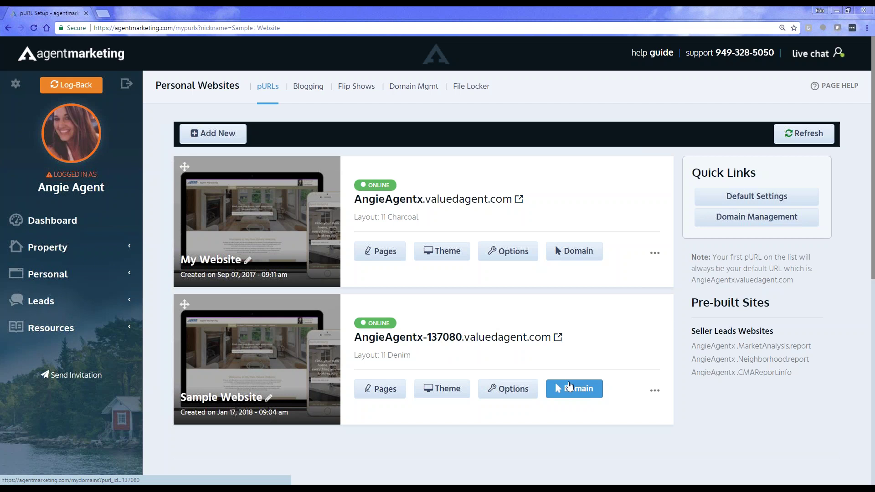
# Change the theme of Sample Website to the Style 1 design, Layout 13, and save the selection
pyautogui.click(569, 388)
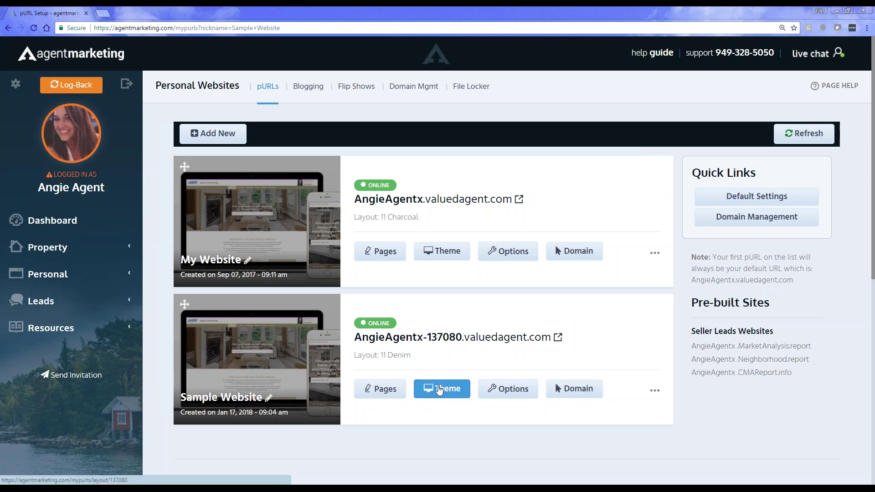
pyautogui.click(454, 391)
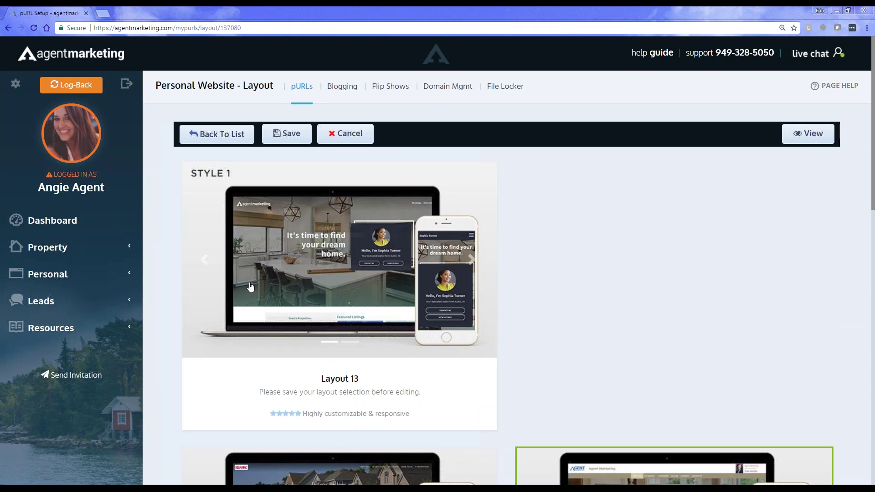
pyautogui.click(250, 286)
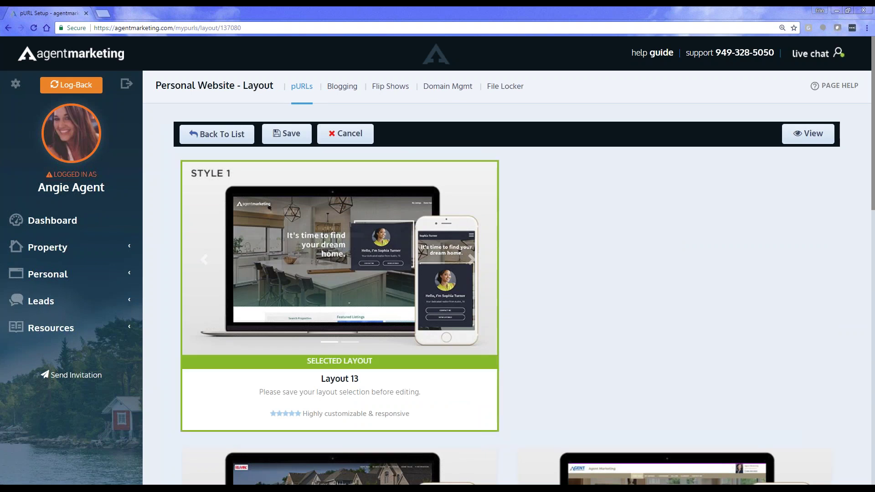
pyautogui.click(292, 135)
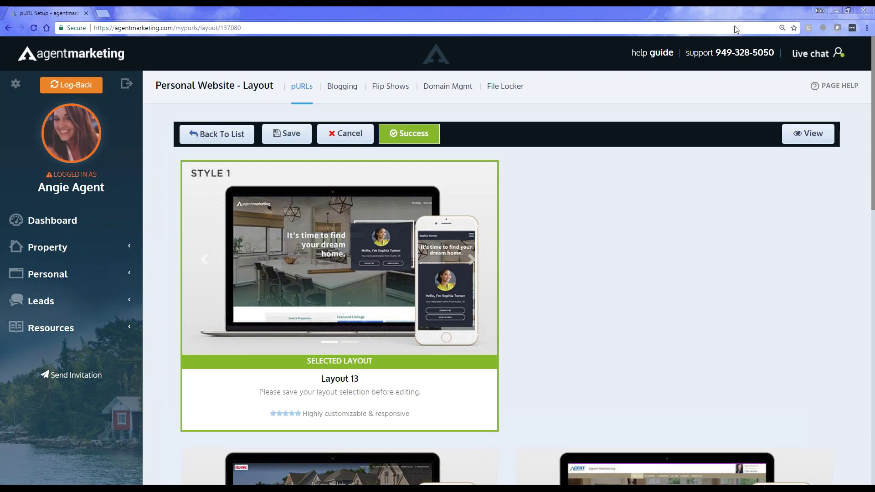
# Return to the website list, examine the menu pages of Sample Website, and go back to the list
pyautogui.click(213, 137)
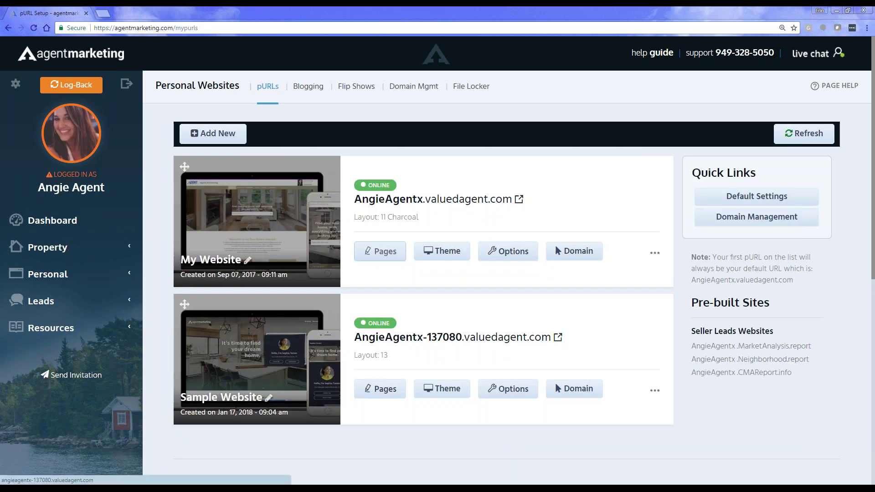
pyautogui.click(386, 389)
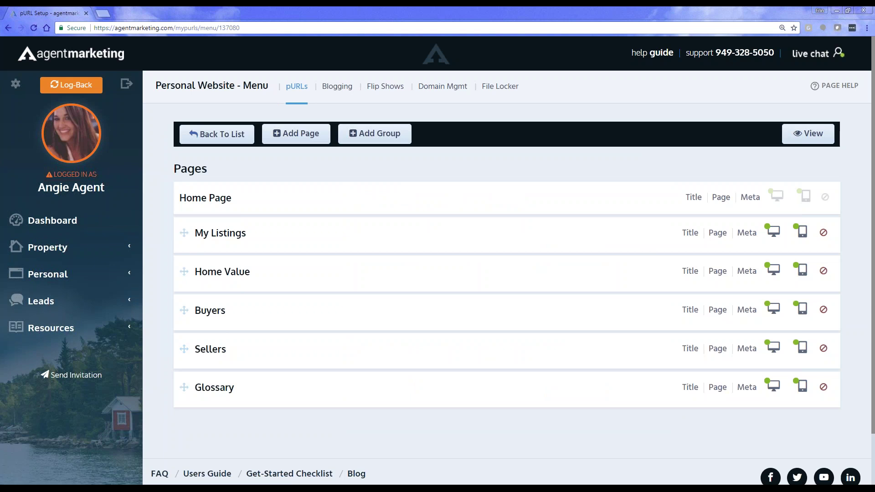
pyautogui.click(247, 143)
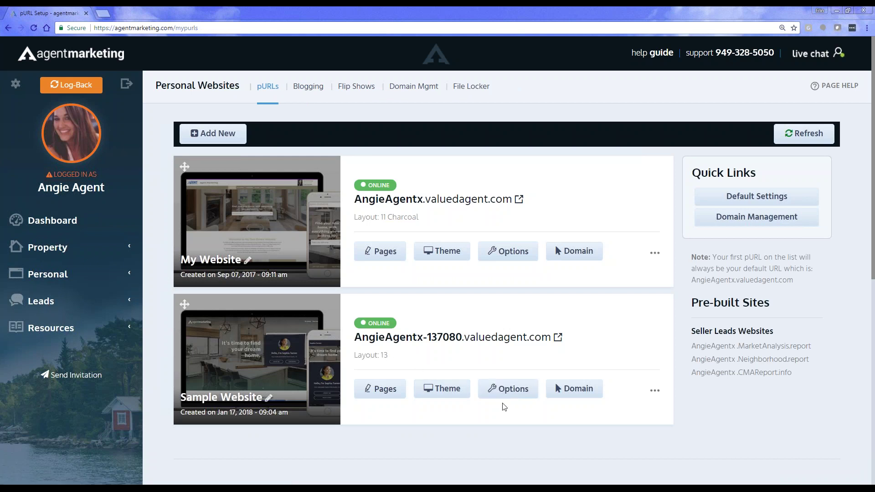
# In Sample Website's theme settings, try the heading fonts Kalam, Rambla and Roboto Condensed, and choose Satisfy
pyautogui.click(513, 396)
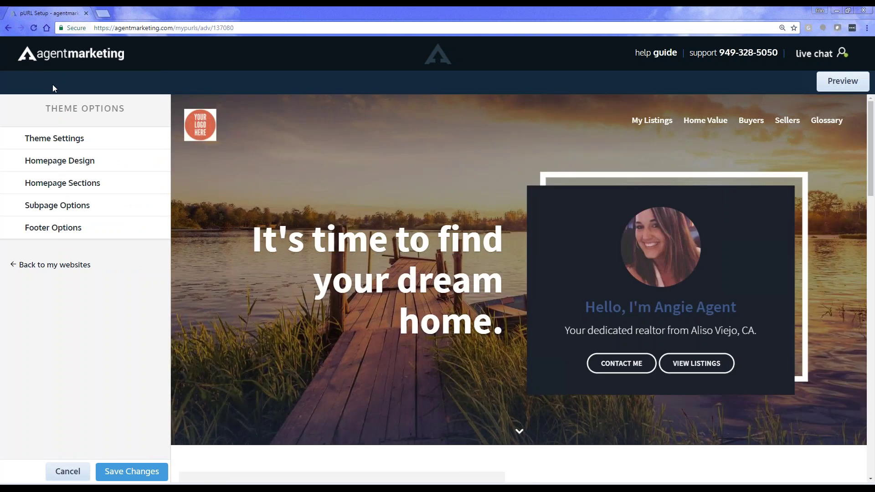
pyautogui.click(67, 139)
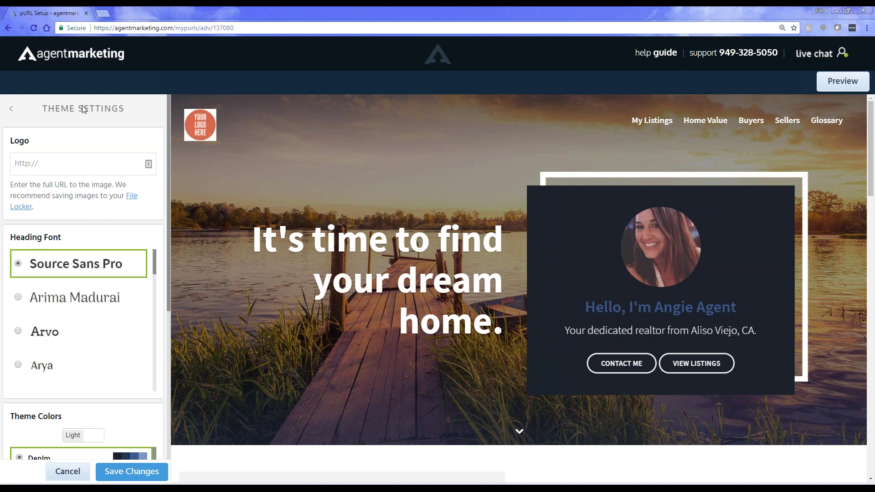
pyautogui.scroll(-1, 64, 227)
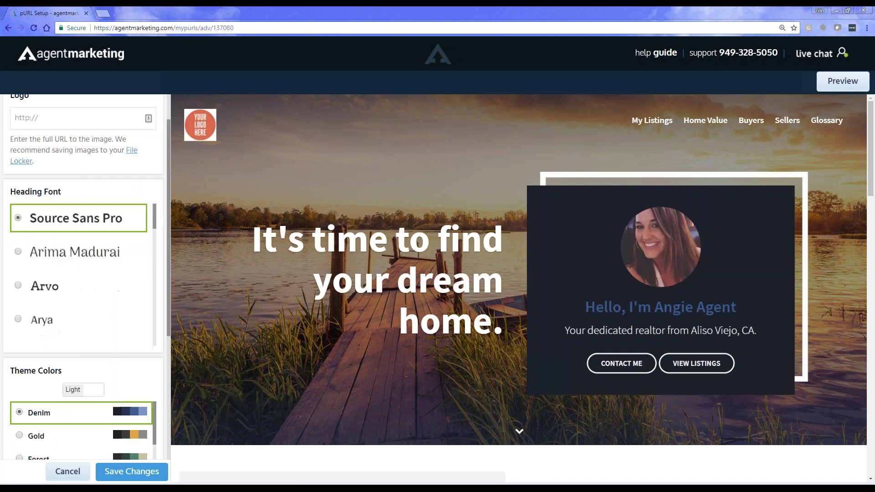
pyautogui.click(69, 232)
pyautogui.moveTo(155, 226); pyautogui.dragTo(154, 274)
pyautogui.click(50, 257)
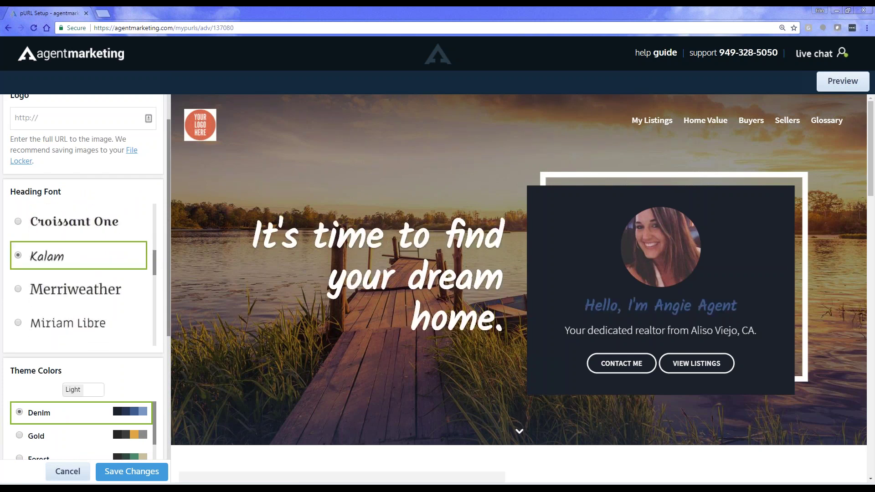
pyautogui.scroll(-5, 56, 301)
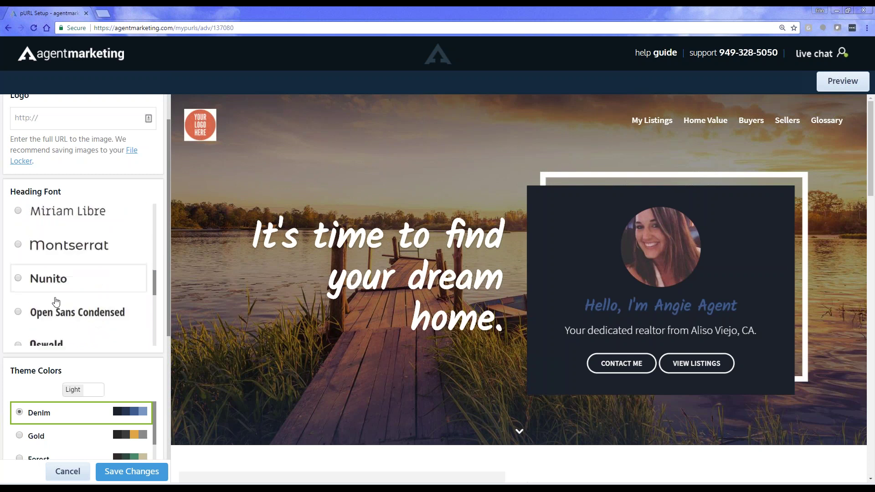
pyautogui.click(56, 301)
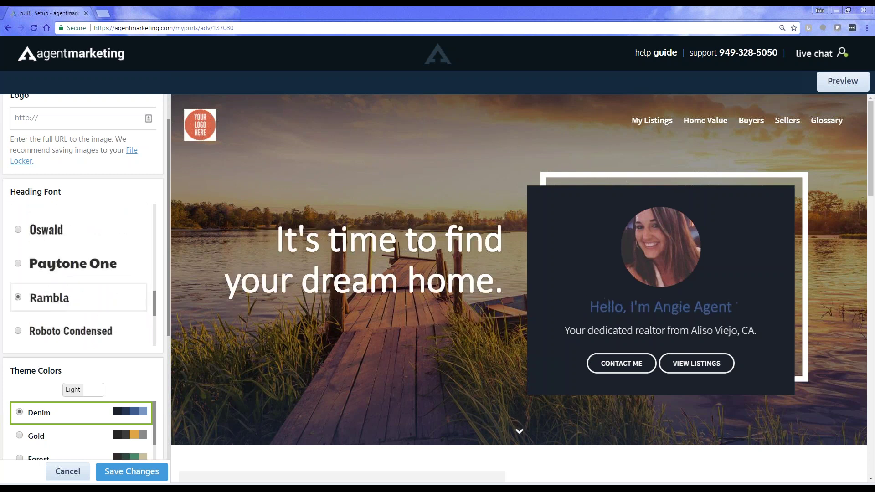
pyautogui.click(58, 336)
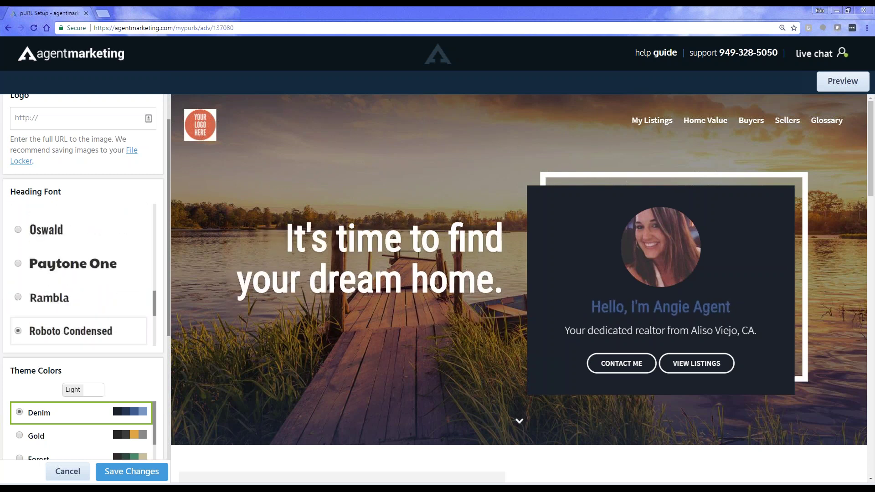
pyautogui.scroll(-4, 55, 310)
pyautogui.click(48, 262)
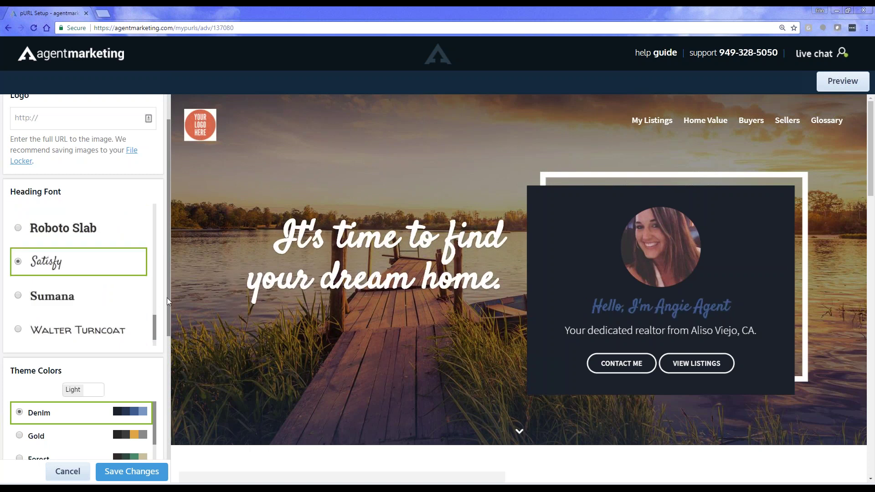
# Try the Forest and Electric theme colors, choose Overcast for the site, and save the changes
pyautogui.scroll(-5, 167, 297)
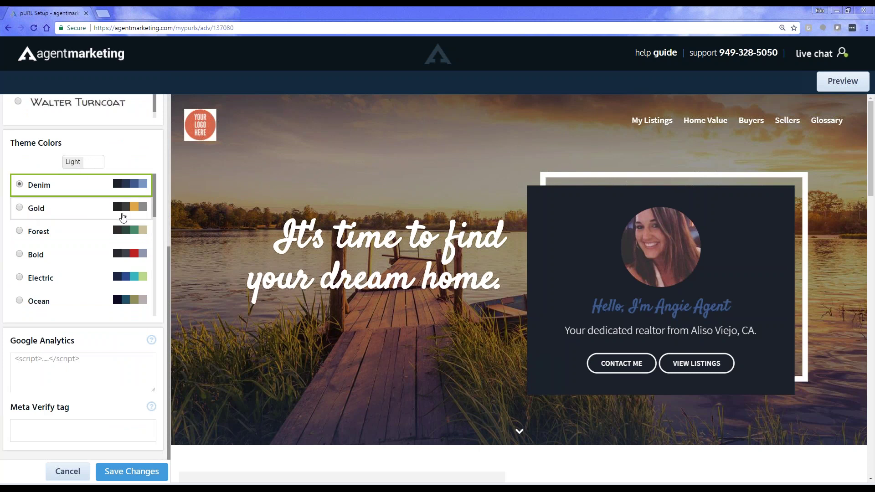
pyautogui.click(126, 237)
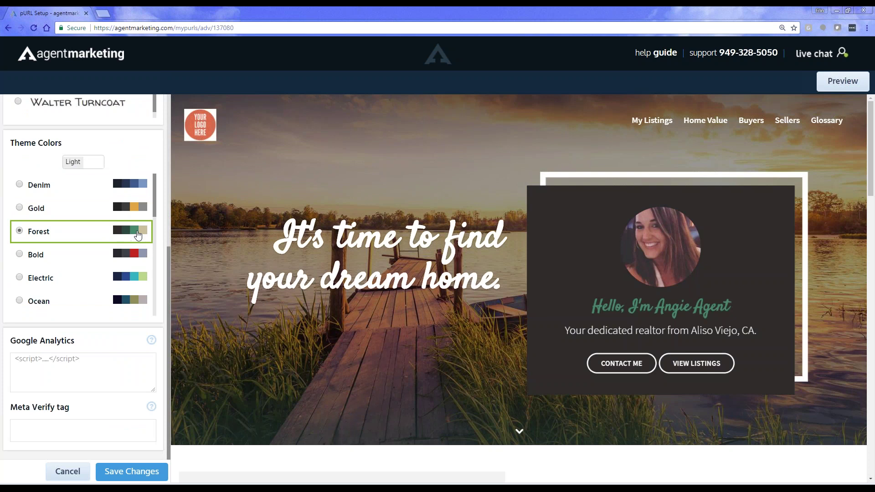
pyautogui.scroll(-1, 108, 246)
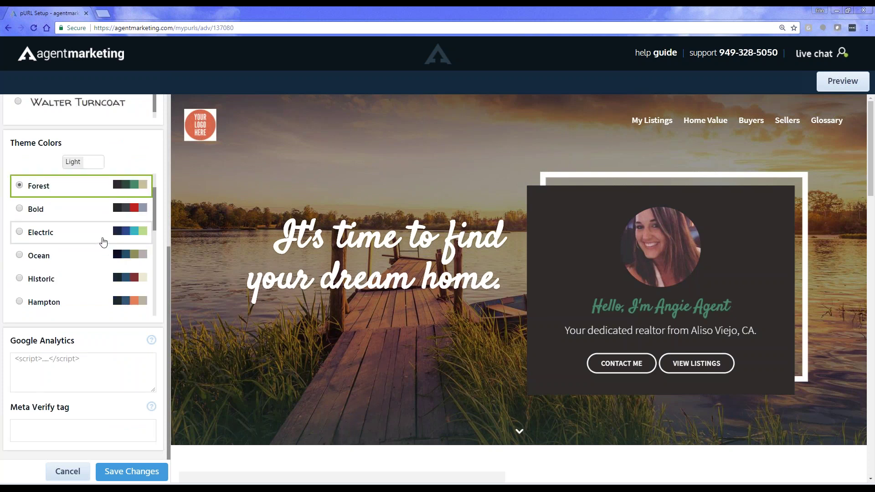
pyautogui.click(103, 242)
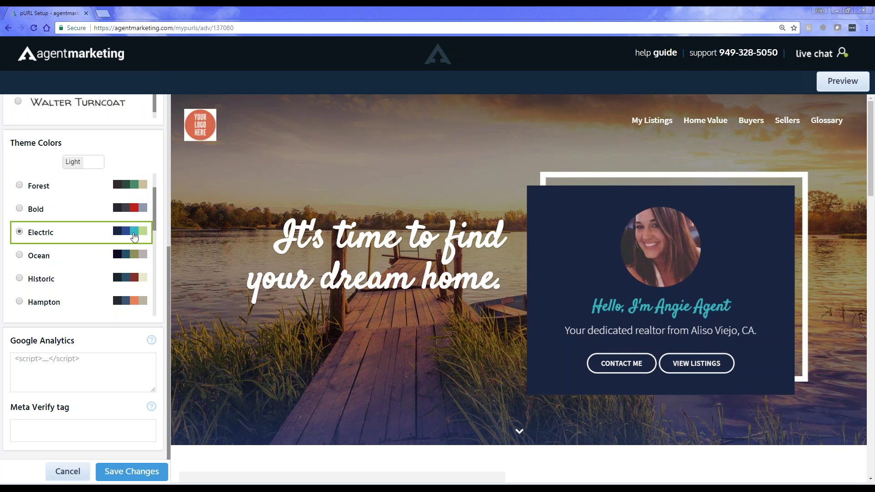
pyautogui.scroll(-3, 79, 242)
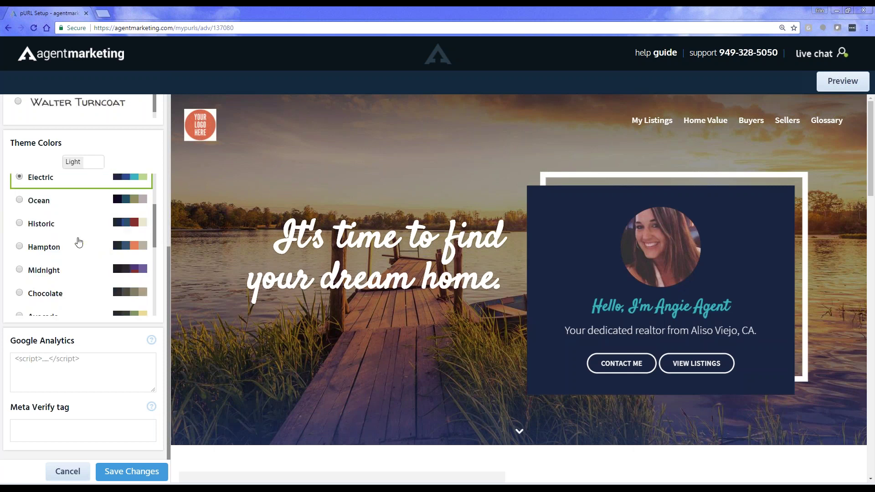
pyautogui.click(67, 264)
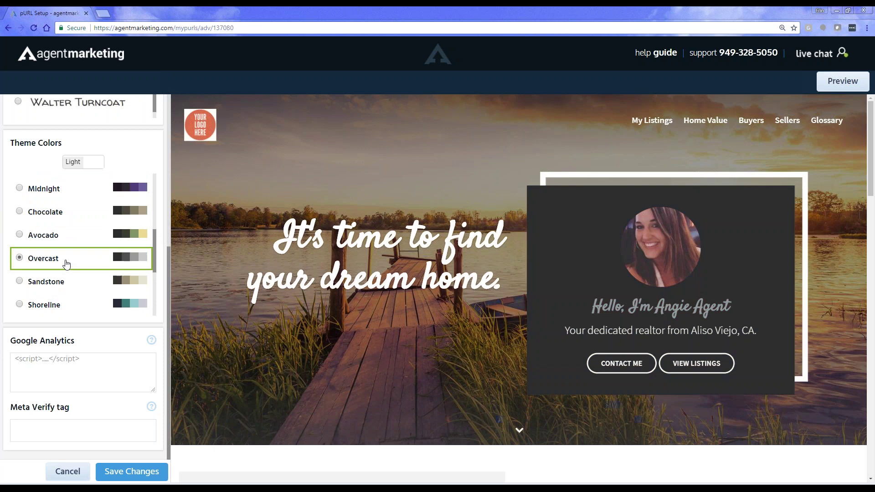
pyautogui.scroll(-2, 66, 264)
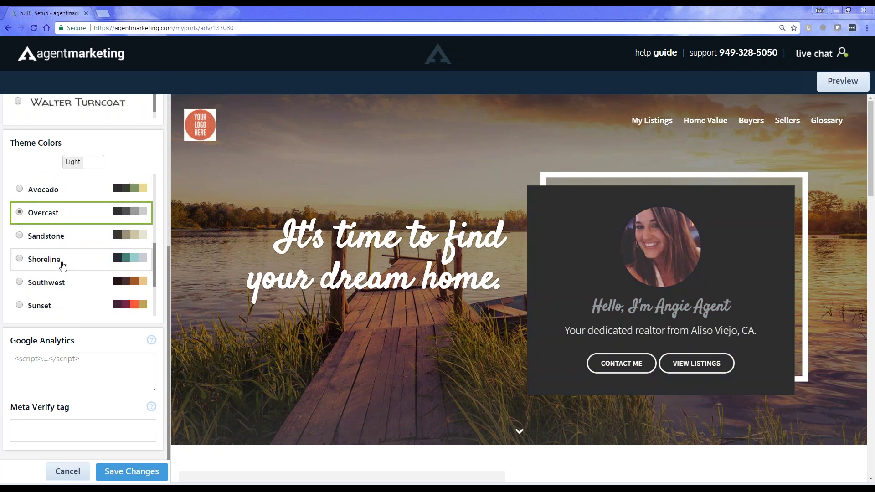
pyautogui.scroll(-1, 95, 349)
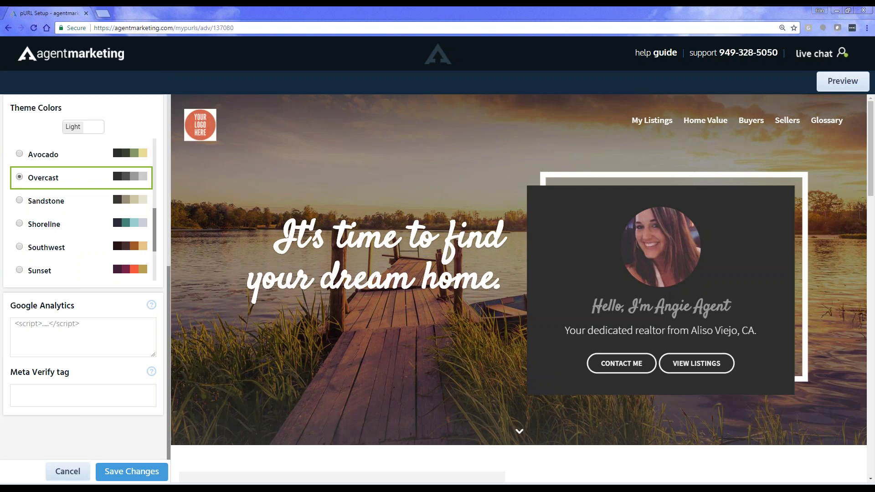
pyautogui.click(132, 471)
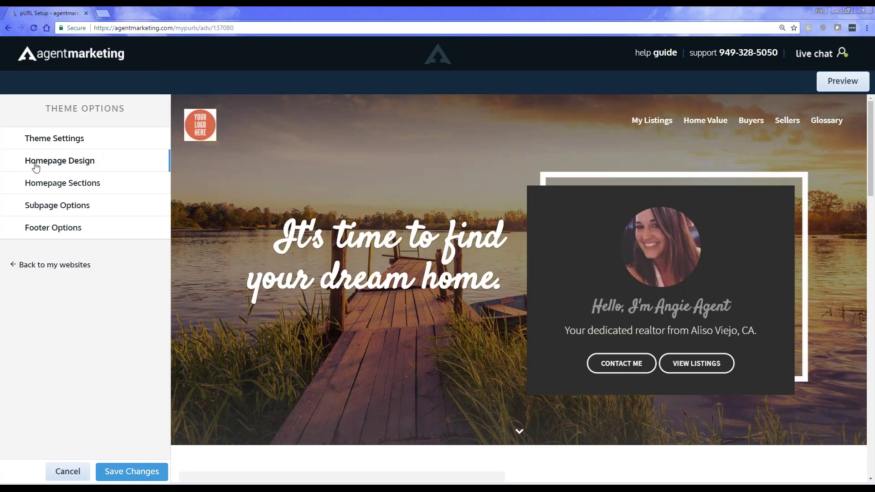
# Set the homepage header style to Header Style 2, save the changes, and look over the updated homepage
pyautogui.click(36, 167)
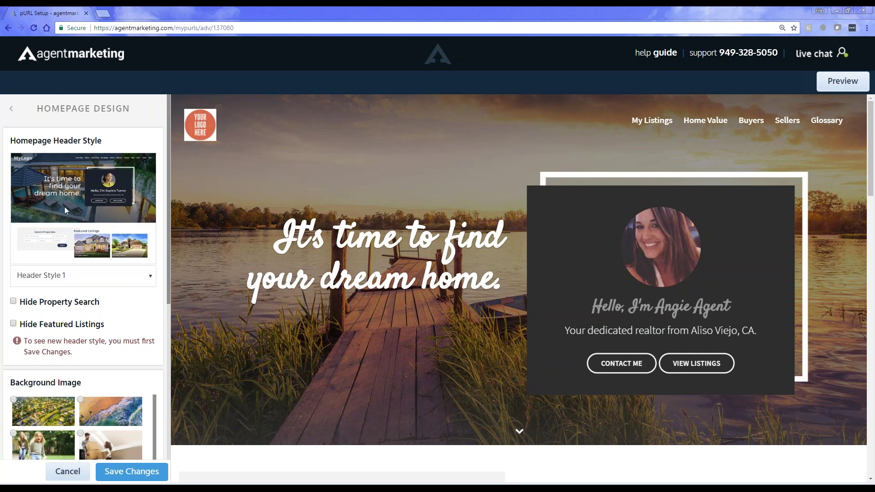
pyautogui.click(128, 277)
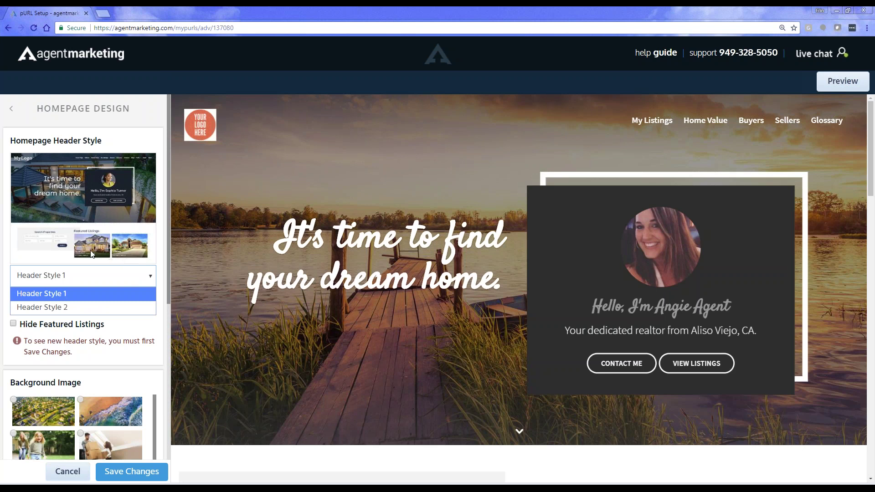
pyautogui.click(70, 289)
pyautogui.click(62, 277)
pyautogui.click(62, 313)
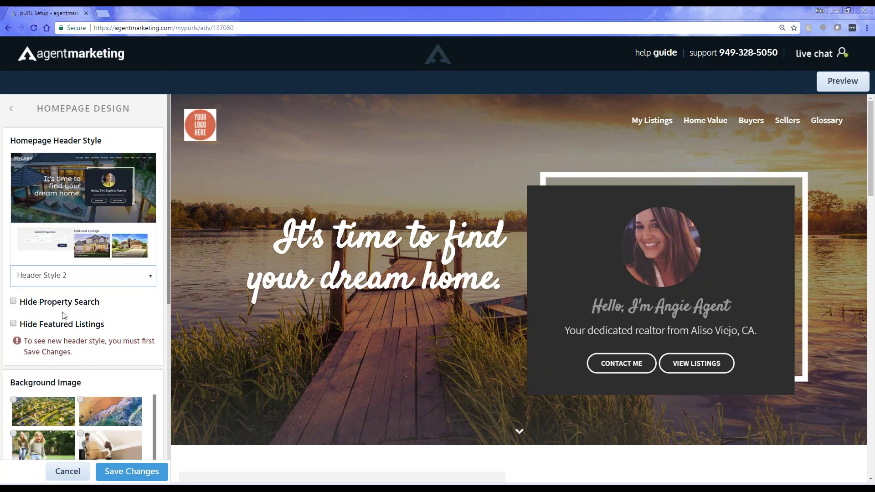
pyautogui.click(131, 471)
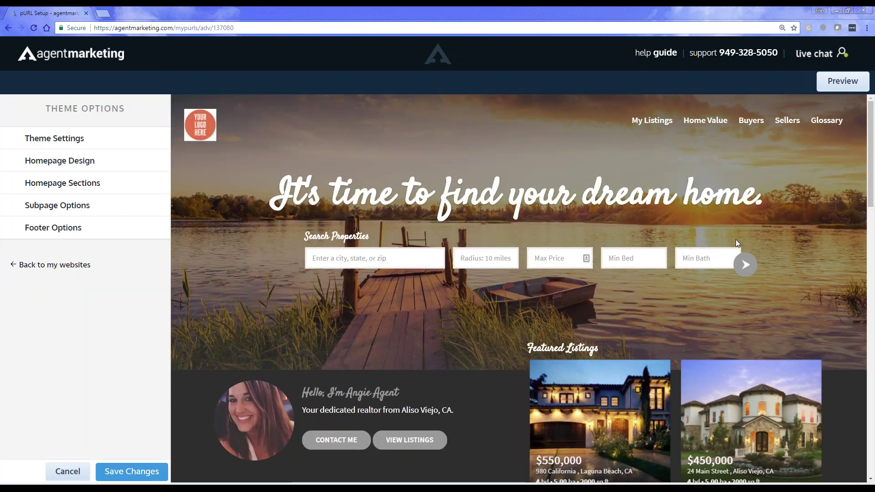
pyautogui.scroll(-3, 477, 308)
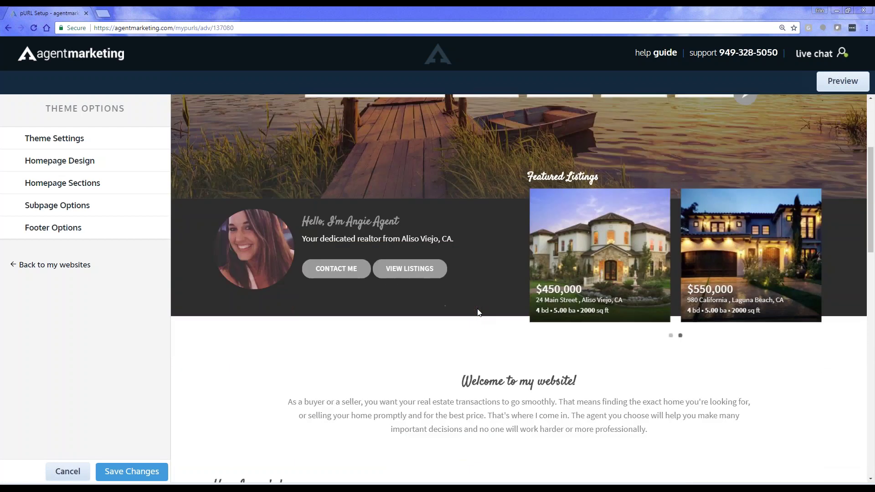
pyautogui.scroll(4, 478, 310)
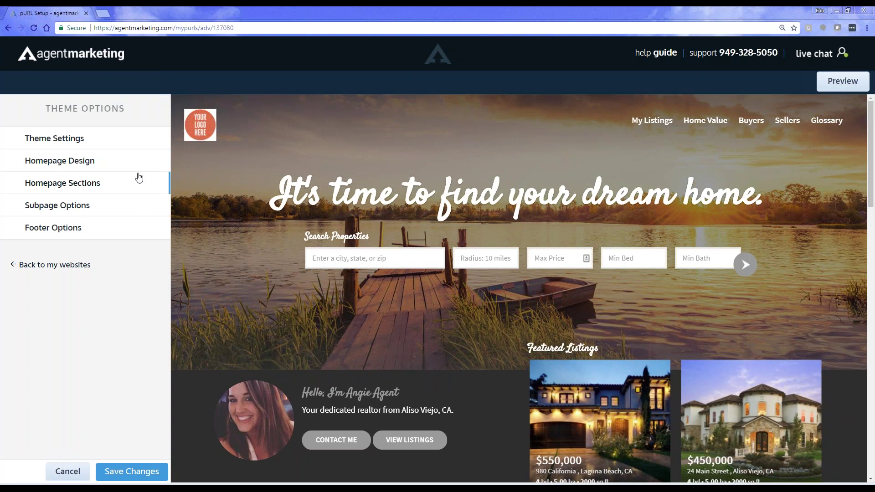
# In the homepage design settings, try the white loft living room and the aerial beach photo as background images
pyautogui.click(55, 169)
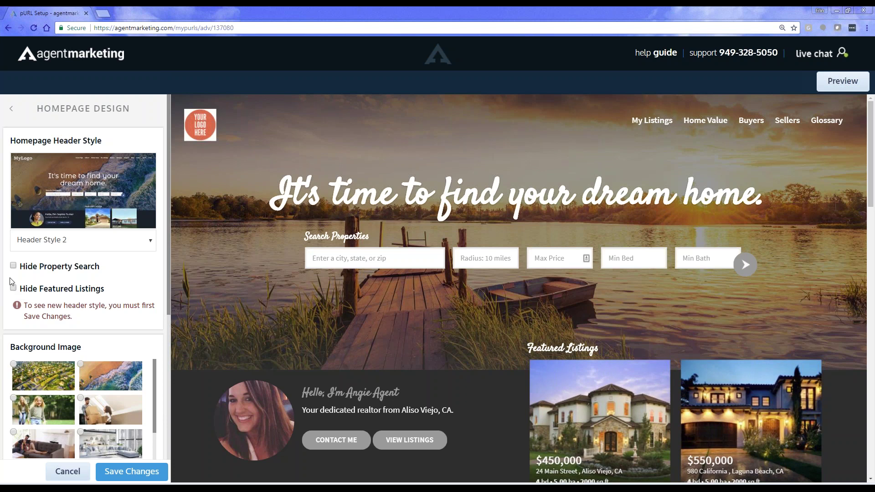
pyautogui.scroll(-3, 12, 281)
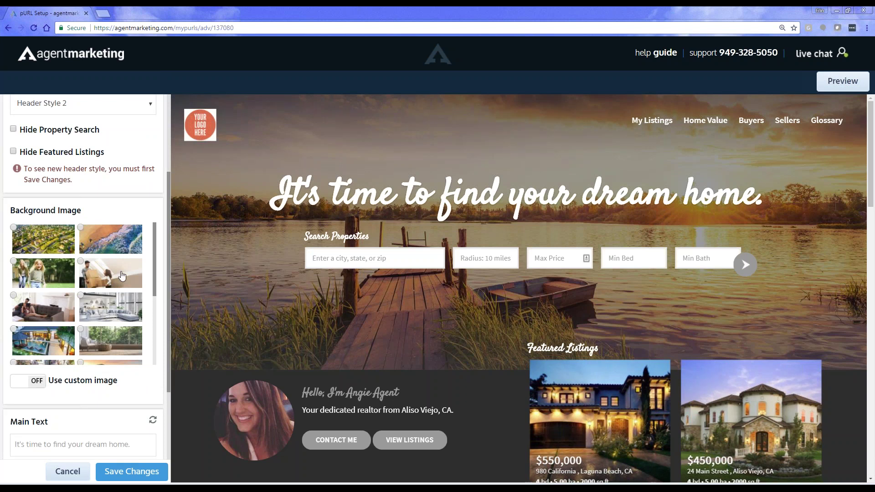
pyautogui.click(108, 315)
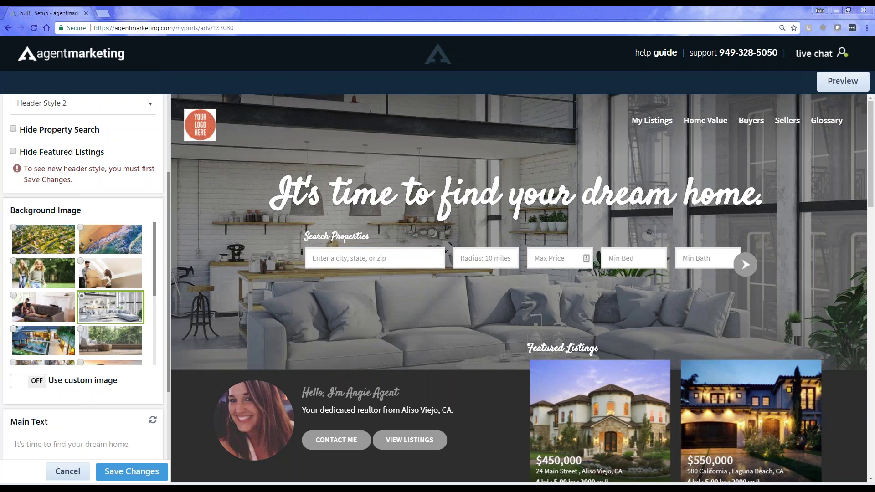
pyautogui.click(113, 236)
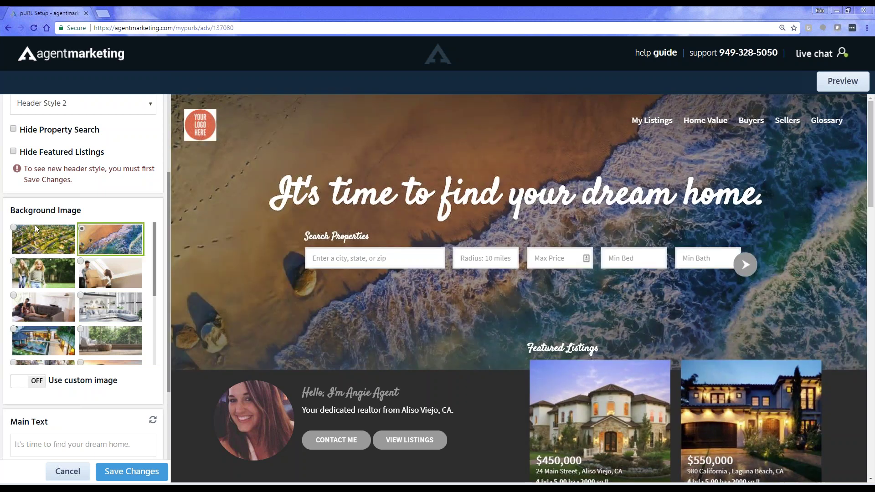
pyautogui.scroll(-1, 157, 345)
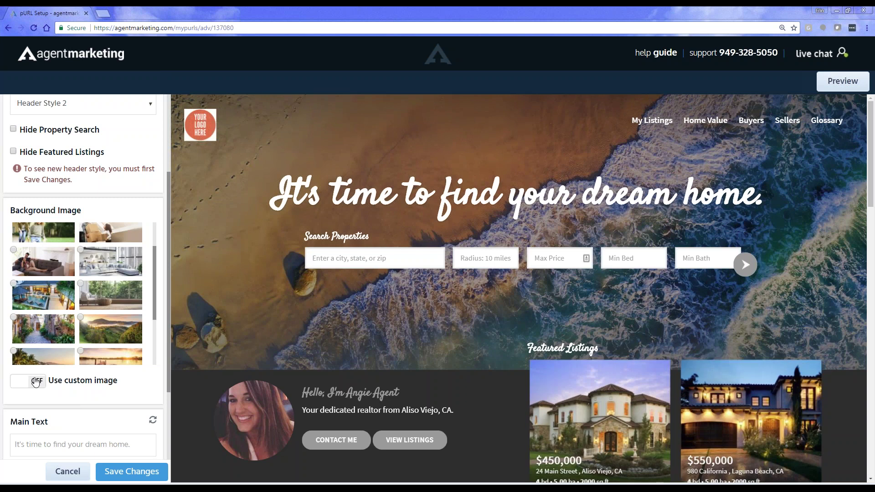
# Turn on the custom background image option and open the File Locker in a separate browser tab
pyautogui.click(35, 382)
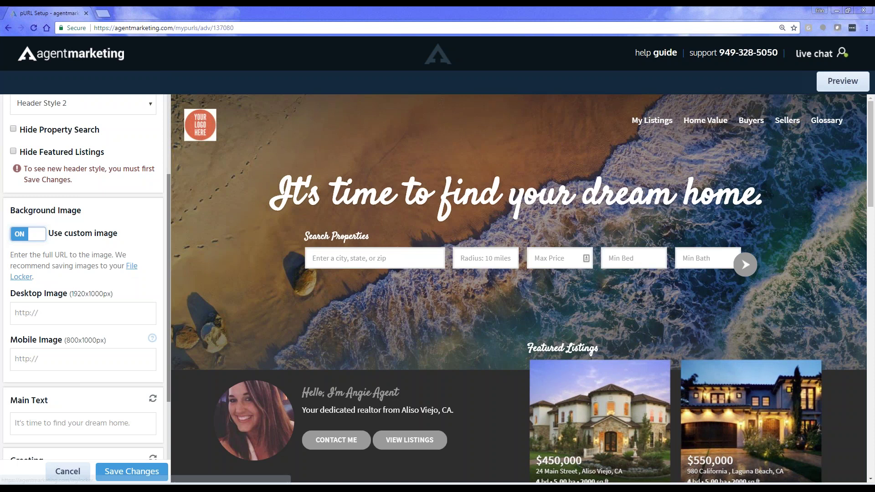
pyautogui.rightClick(132, 268)
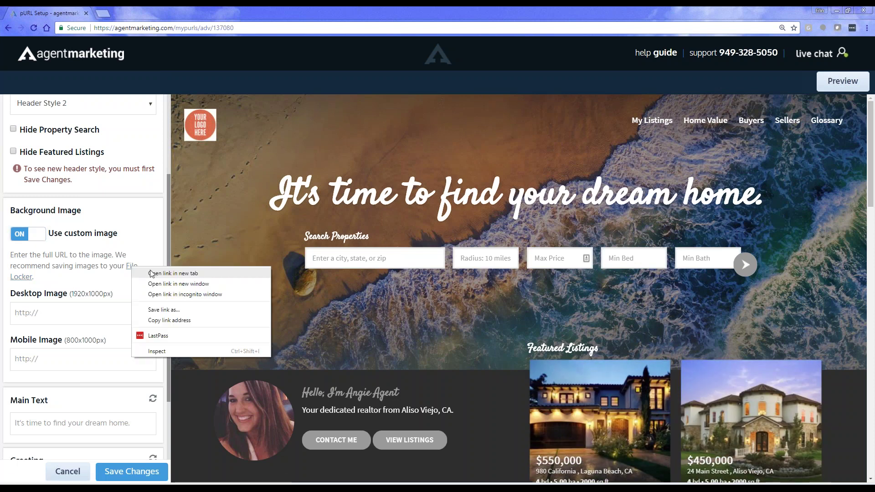
pyautogui.click(151, 274)
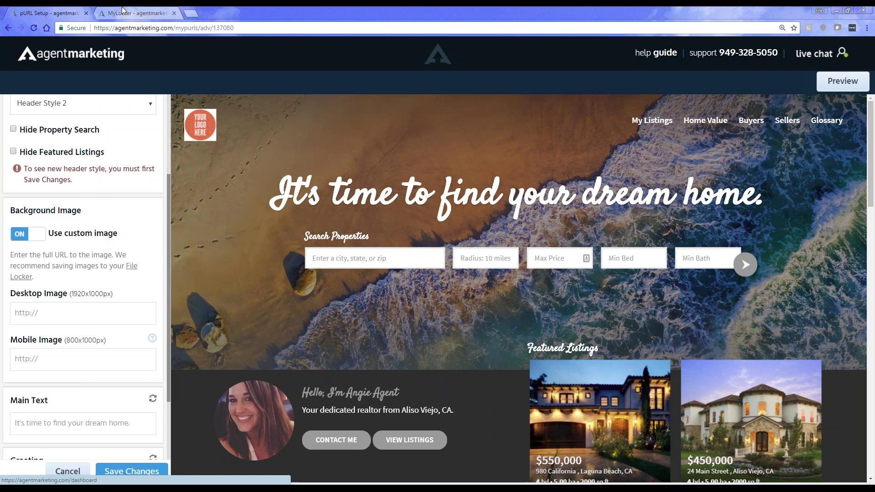
pyautogui.click(122, 10)
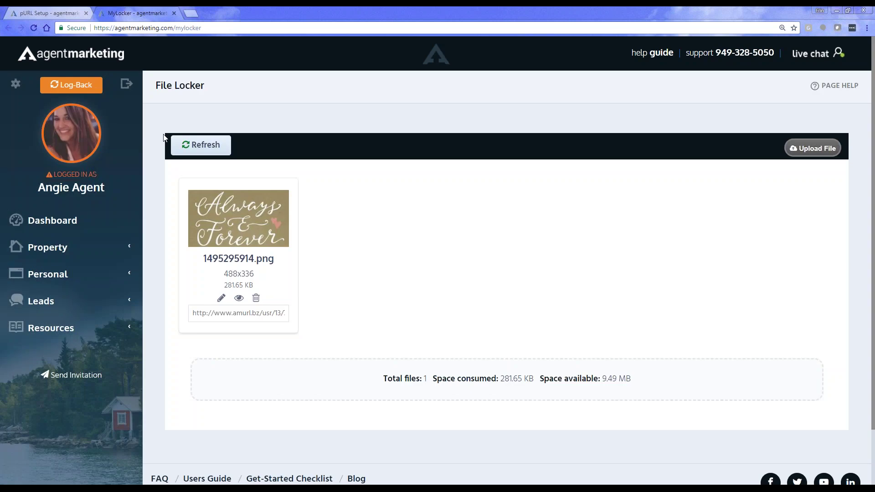
# Upload the picture OC17253551_0 to the File Locker and refresh the file list
pyautogui.click(818, 149)
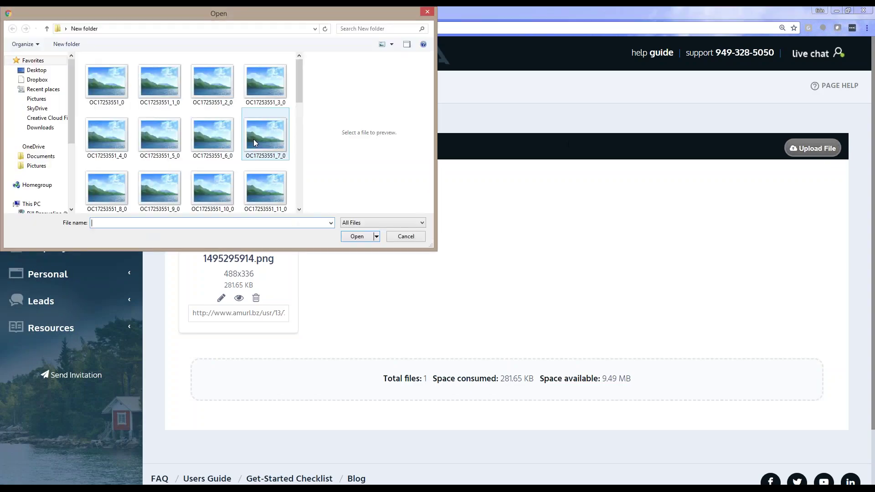
pyautogui.click(117, 90)
pyautogui.doubleClick(116, 89)
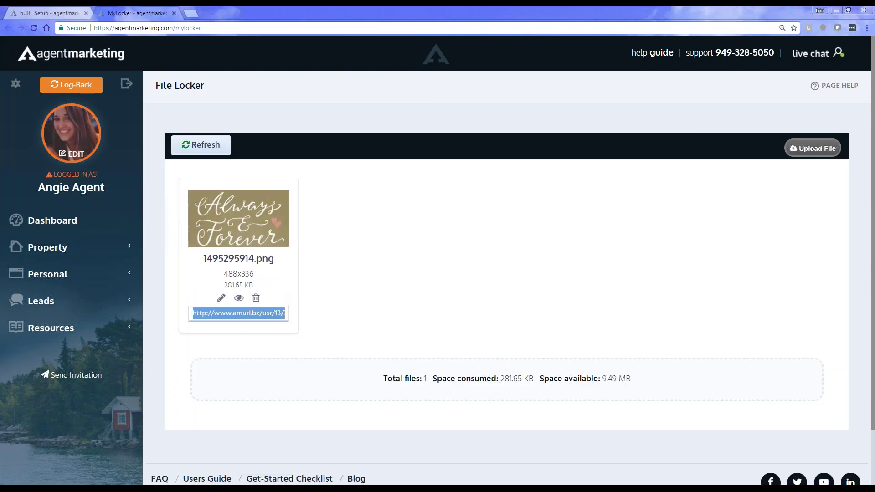
pyautogui.click(196, 145)
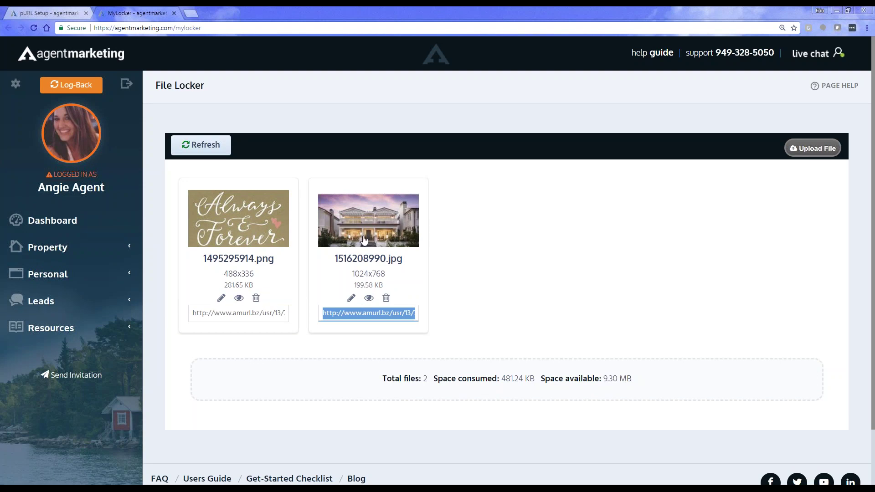
# Copy the uploaded house photo's URL, paste it as the homepage's desktop background image, and save the changes
pyautogui.rightClick(353, 314)
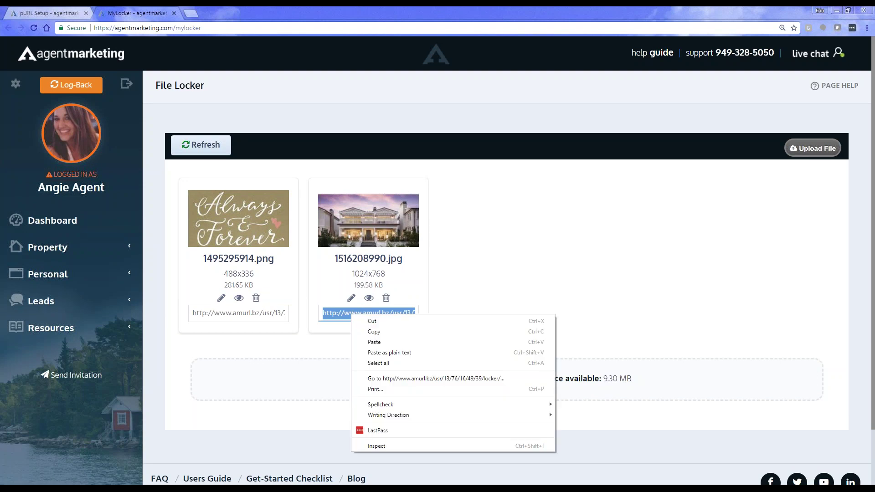
pyautogui.click(373, 332)
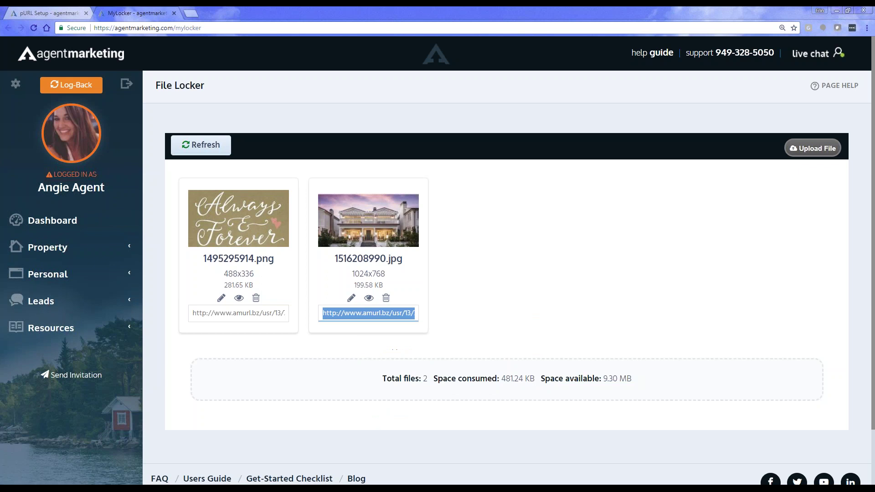
pyautogui.click(46, 13)
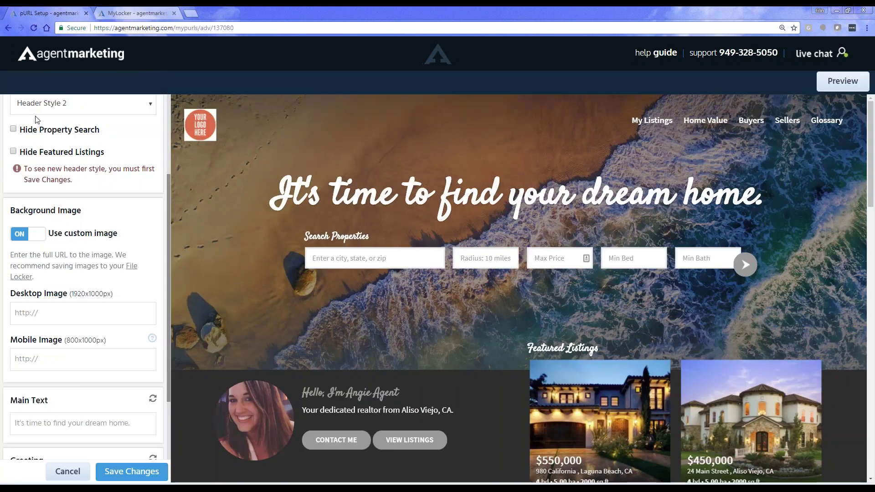
pyautogui.click(68, 307)
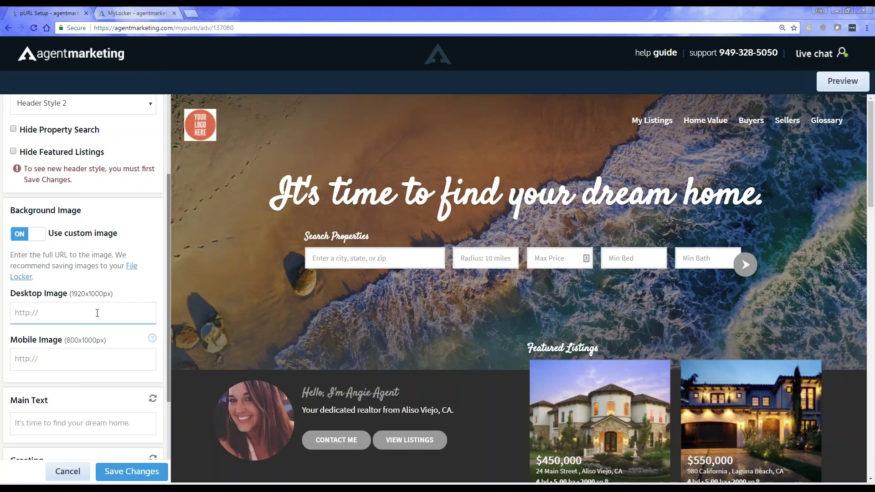
pyautogui.hotkey('ctrl', 'v')
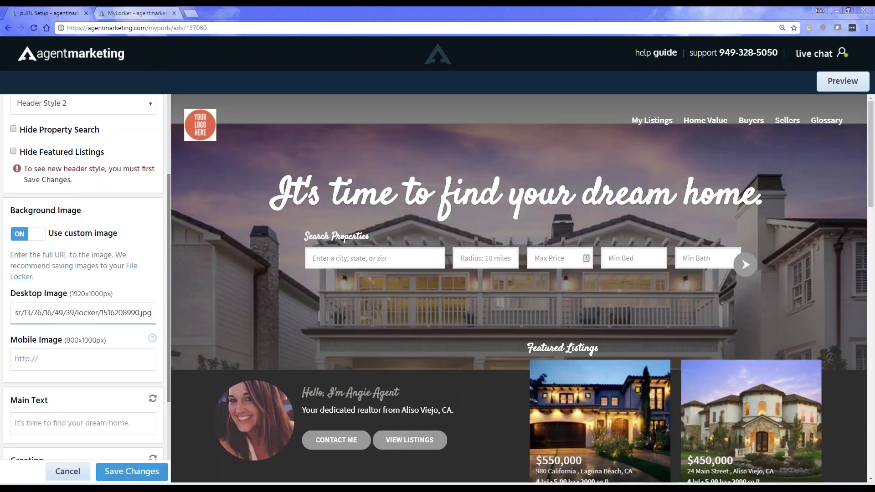
pyautogui.click(131, 471)
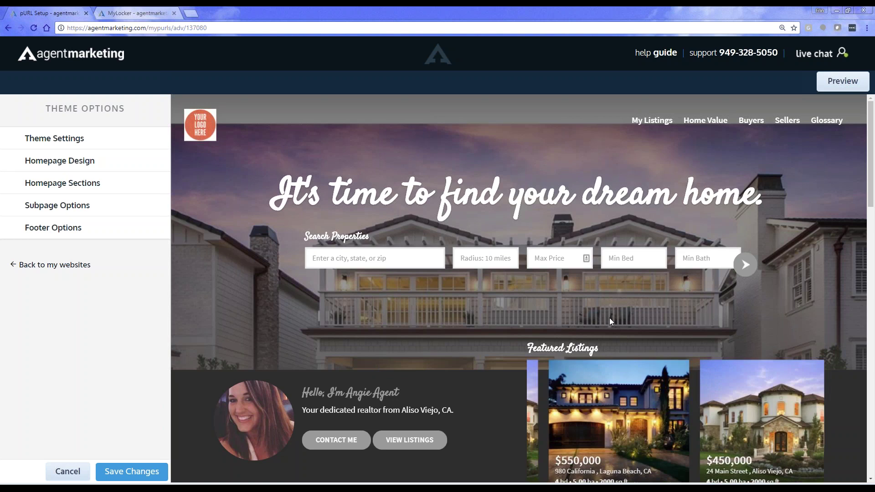
# Review the homepage design's mobile image, main text, greeting and tagline fields, and save the changes
pyautogui.click(66, 158)
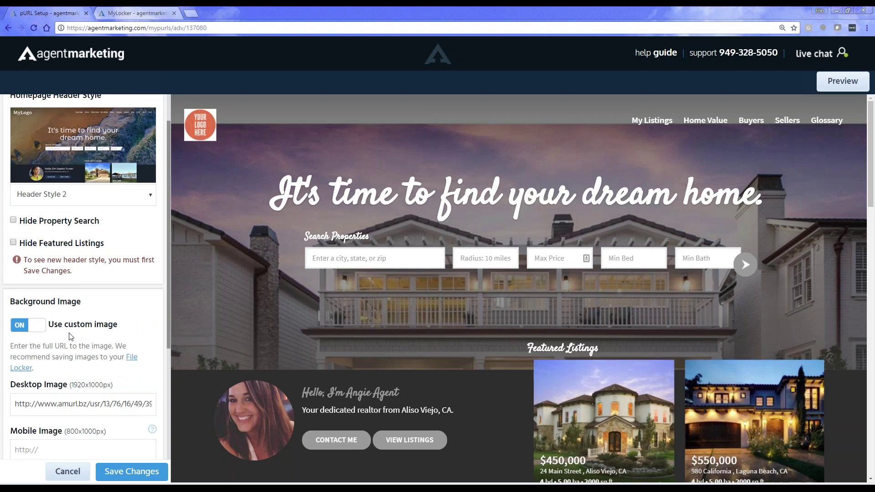
pyautogui.scroll(-2, 43, 331)
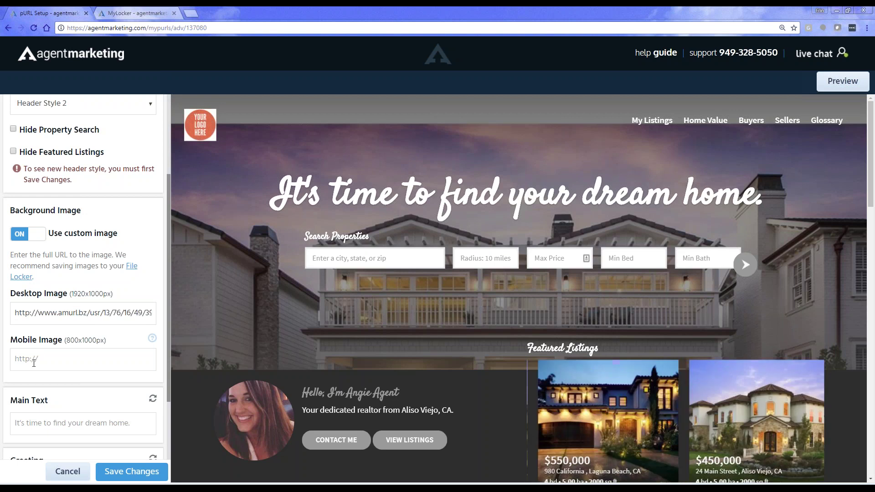
pyautogui.scroll(-2, 27, 356)
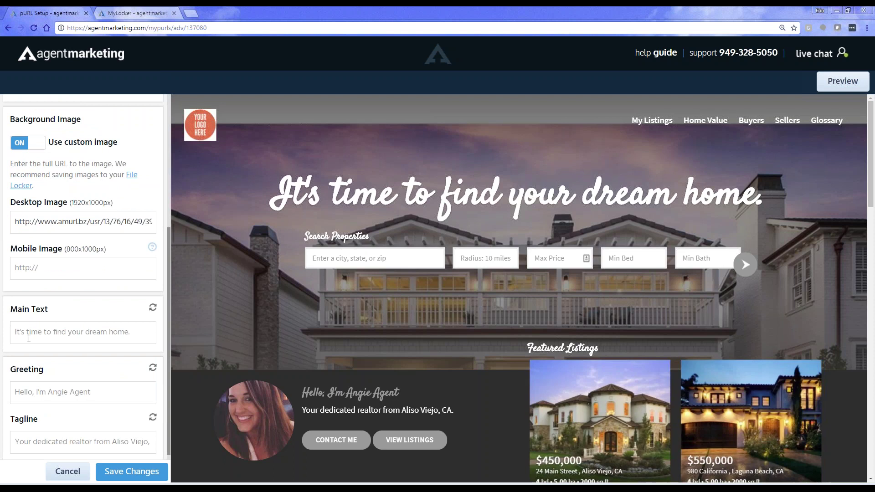
pyautogui.click(29, 339)
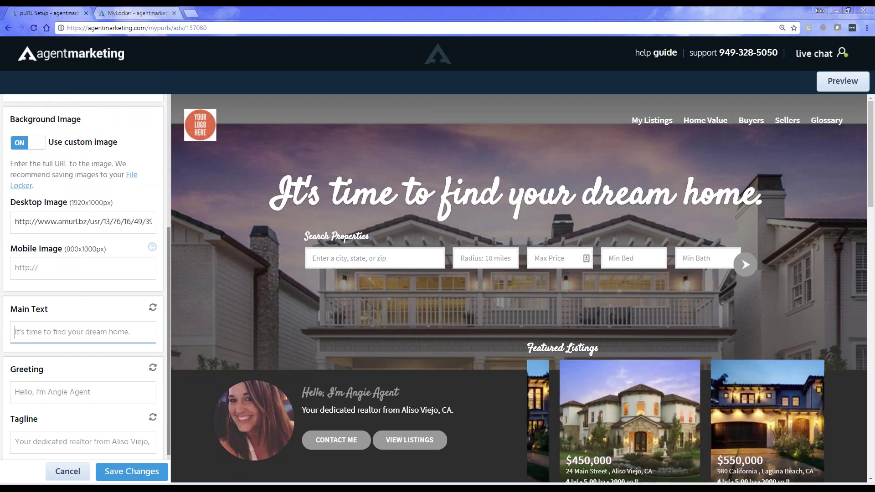
pyautogui.scroll(-1, 20, 348)
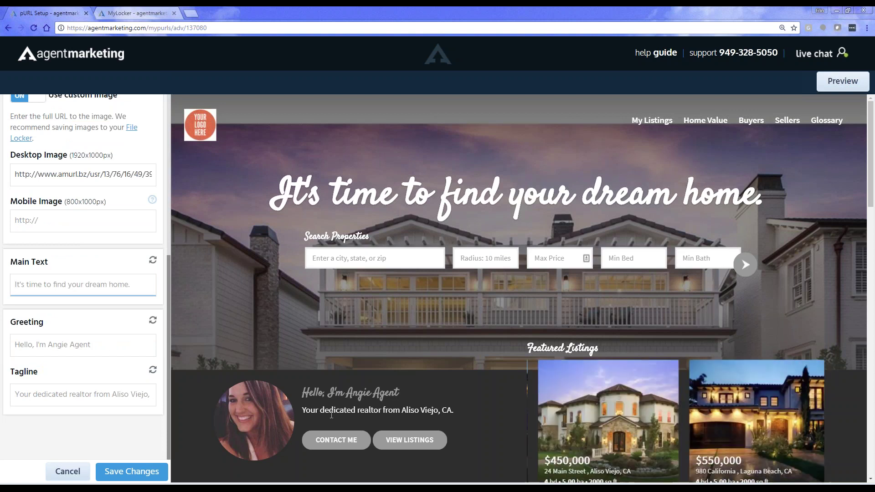
pyautogui.click(136, 469)
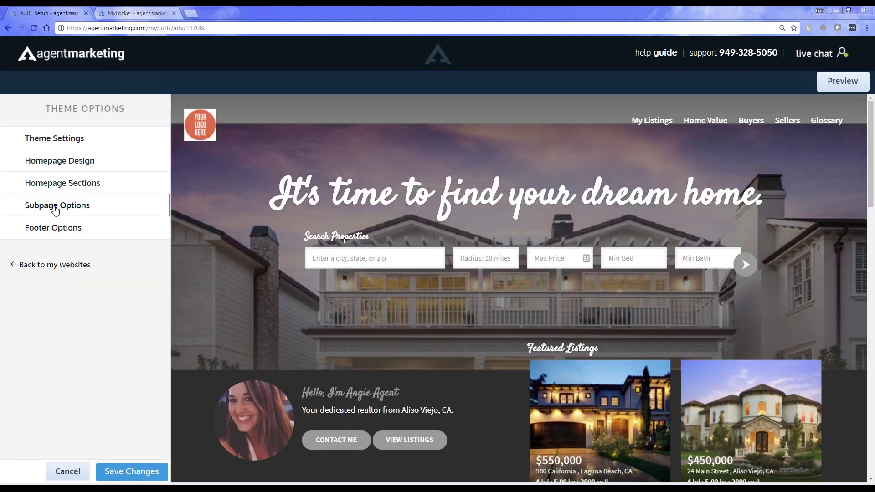
# Open the homepage section settings and bring the Welcome and How I Can Help sections into the site preview
pyautogui.click(62, 183)
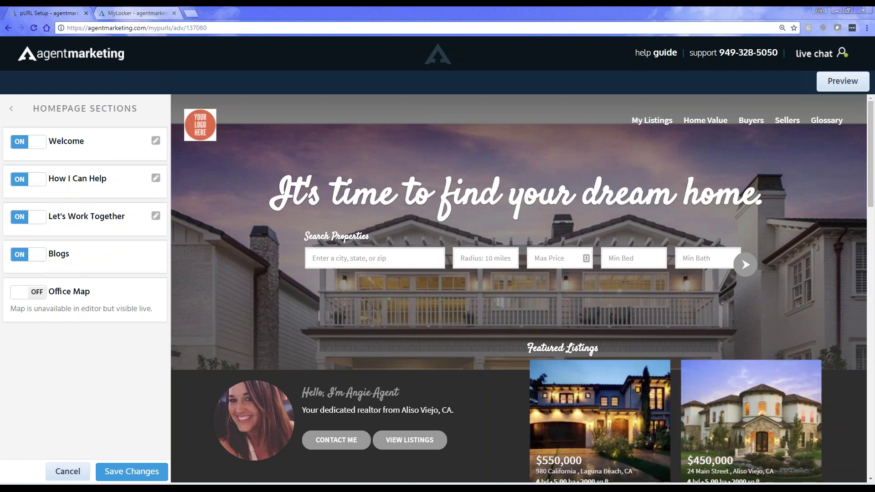
pyautogui.scroll(-5, 319, 252)
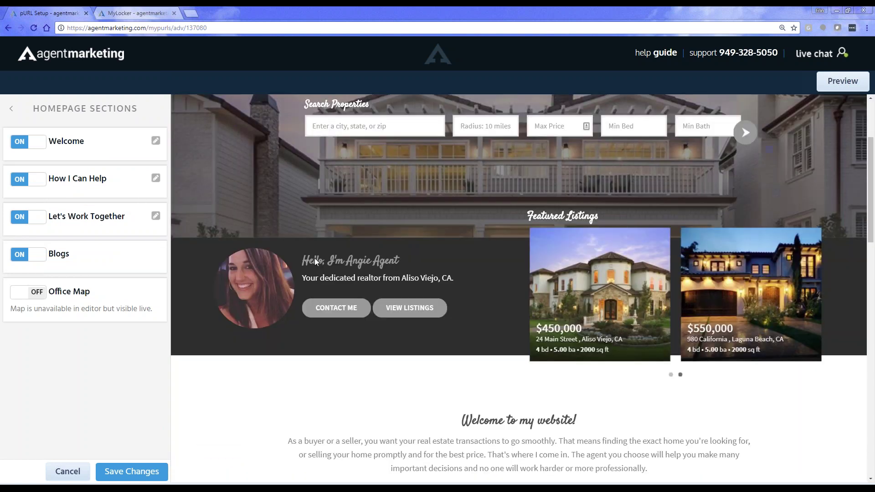
pyautogui.scroll(-1, 314, 262)
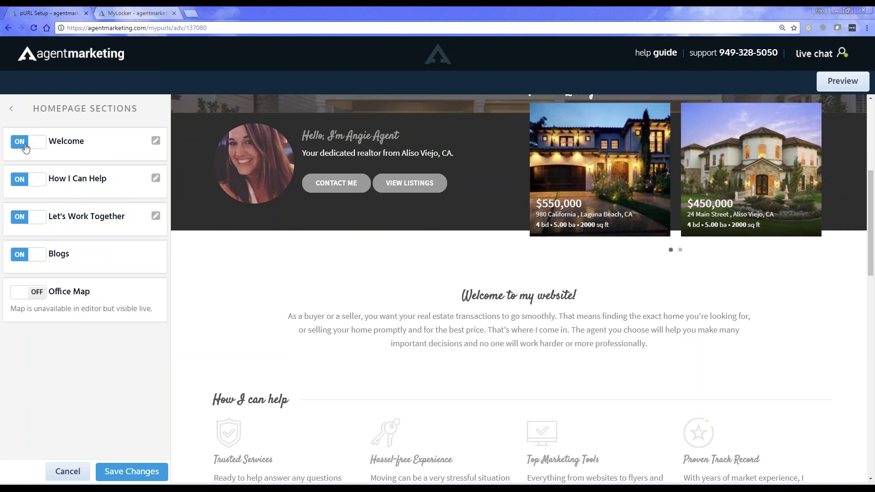
# Try switching the Welcome, How I Can Help and Let's Work Together sections off and back on
pyautogui.click(27, 142)
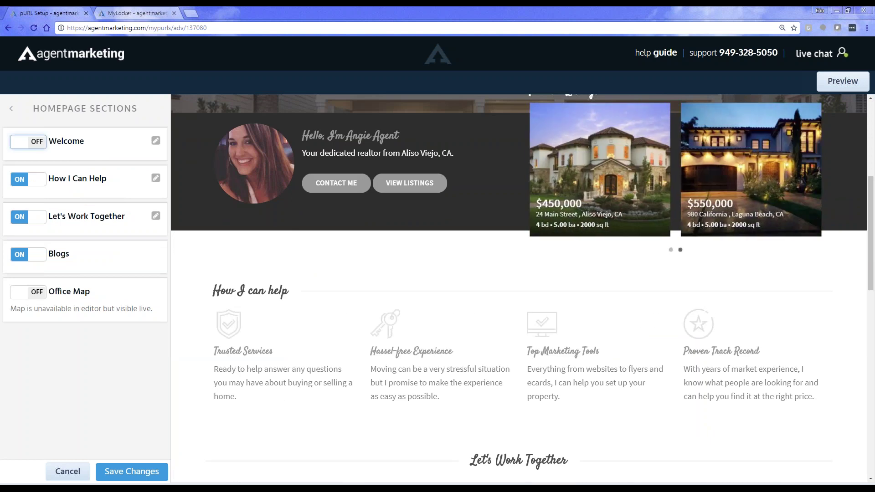
pyautogui.click(28, 141)
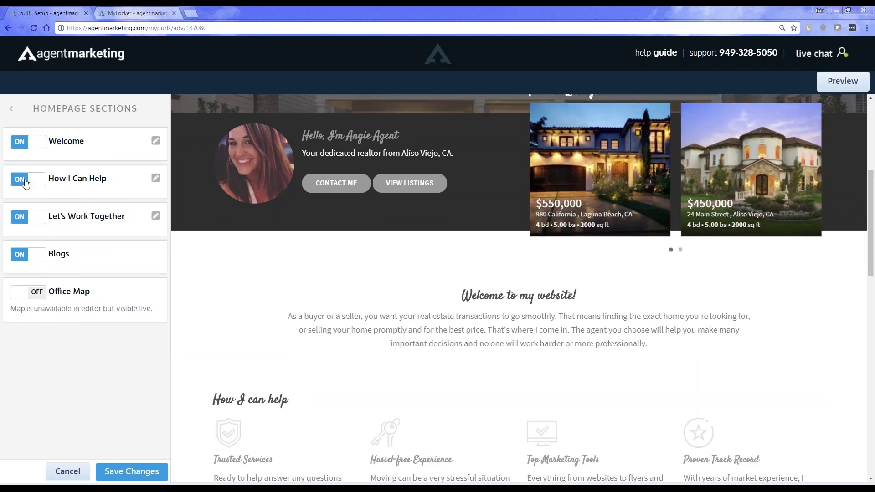
pyautogui.click(28, 178)
pyautogui.click(27, 179)
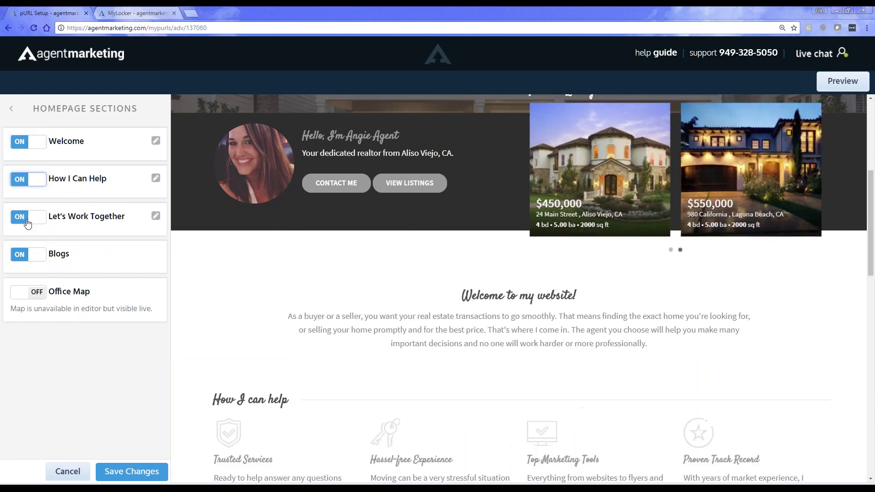
pyautogui.click(28, 217)
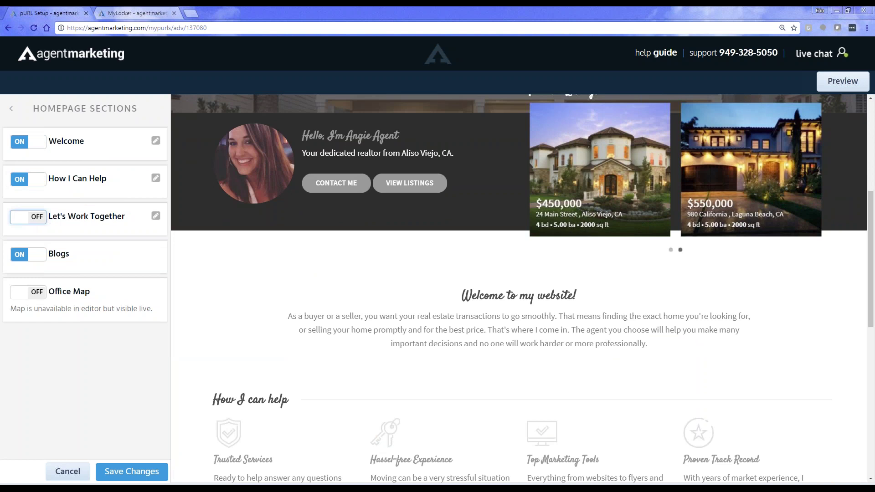
# Turn on the Office Map section for the homepage and save the changes
pyautogui.click(41, 286)
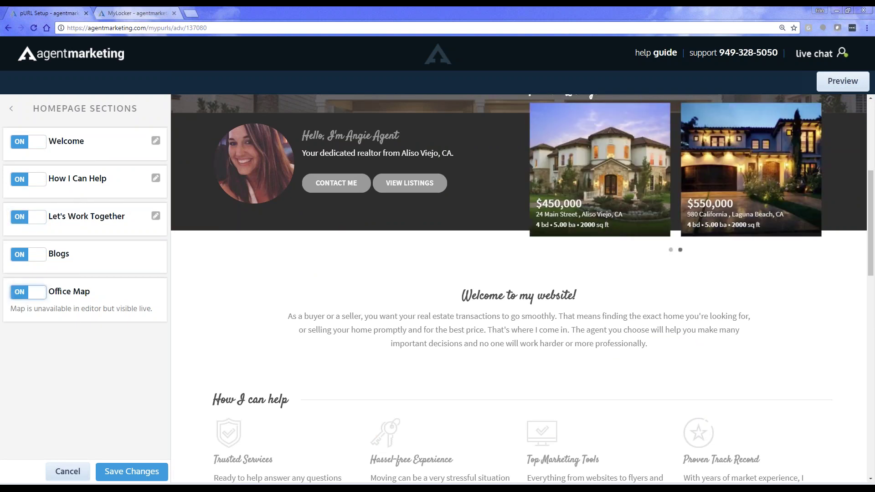
pyautogui.click(135, 471)
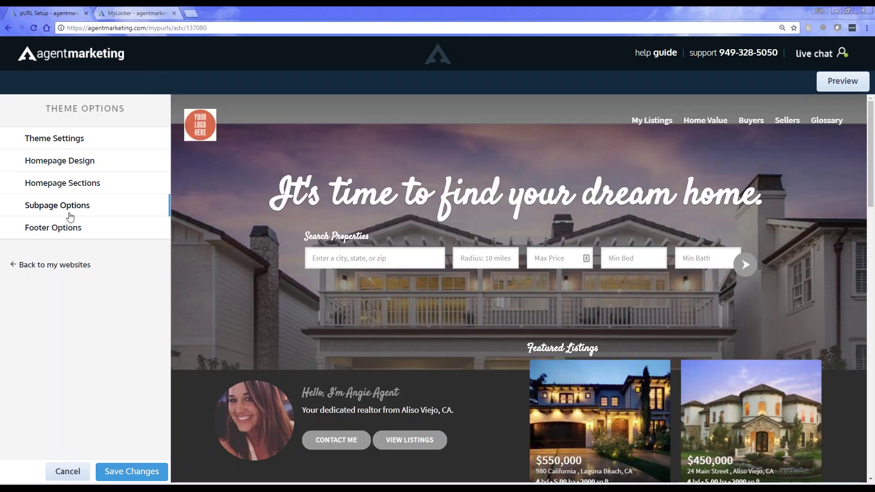
# In the subpage options, turn on the Property Communities and IDX Communities sidebar sections, and save the changes
pyautogui.click(75, 210)
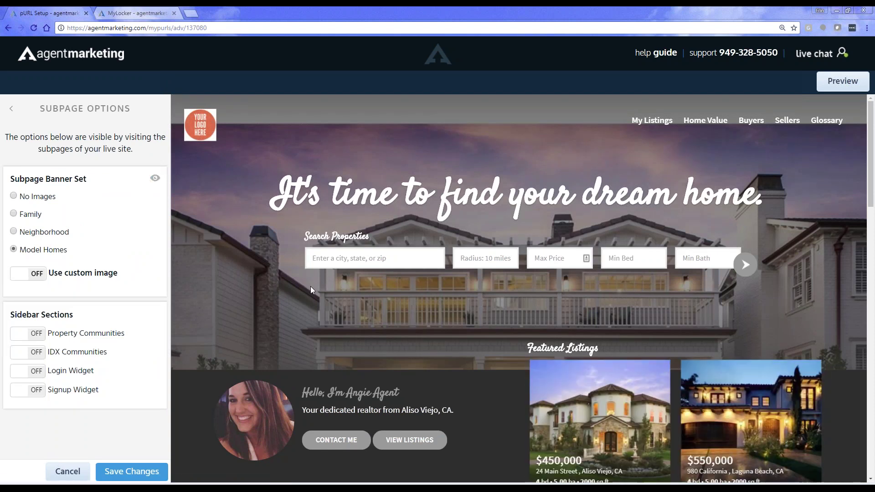
pyautogui.scroll(-2, 310, 286)
pyautogui.scroll(2, 310, 286)
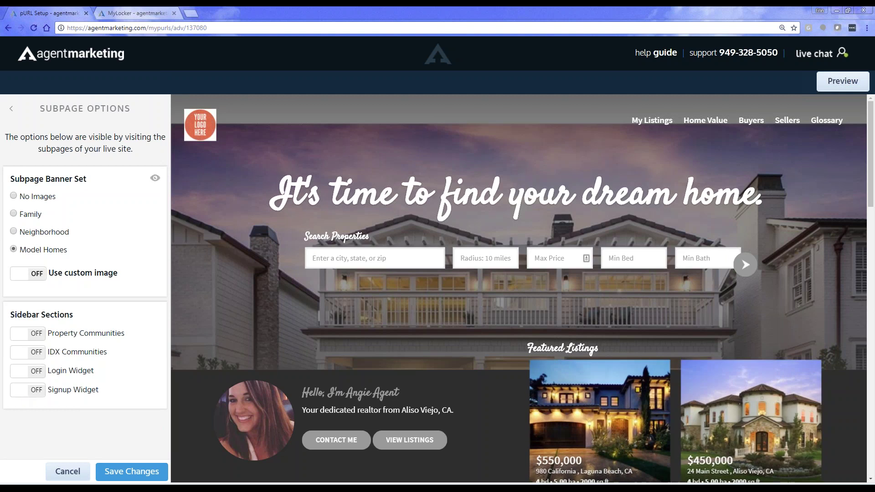
pyautogui.click(37, 340)
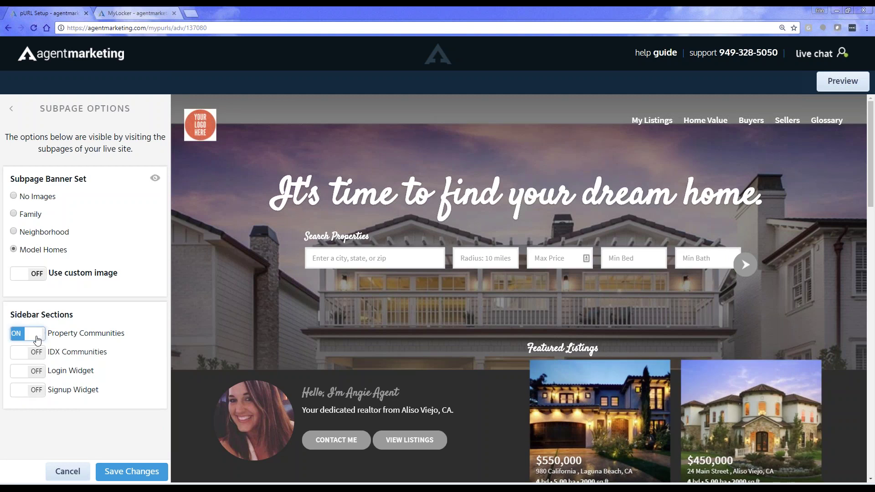
pyautogui.click(34, 358)
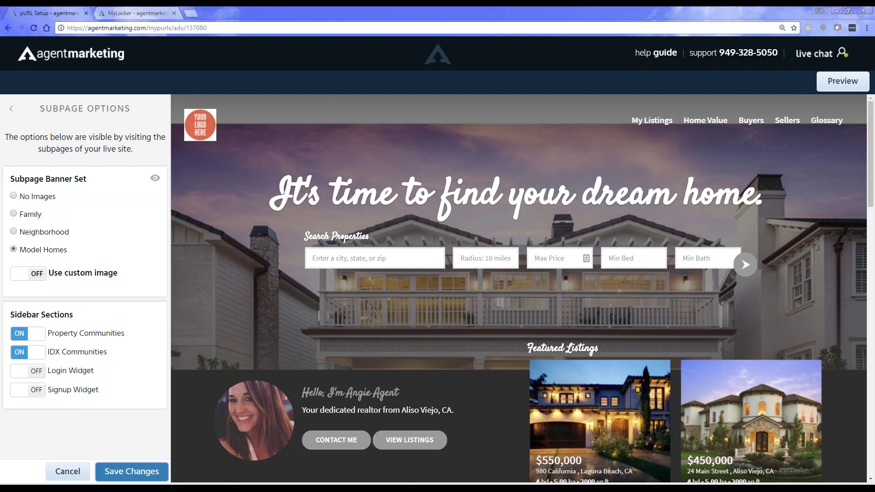
pyautogui.click(132, 472)
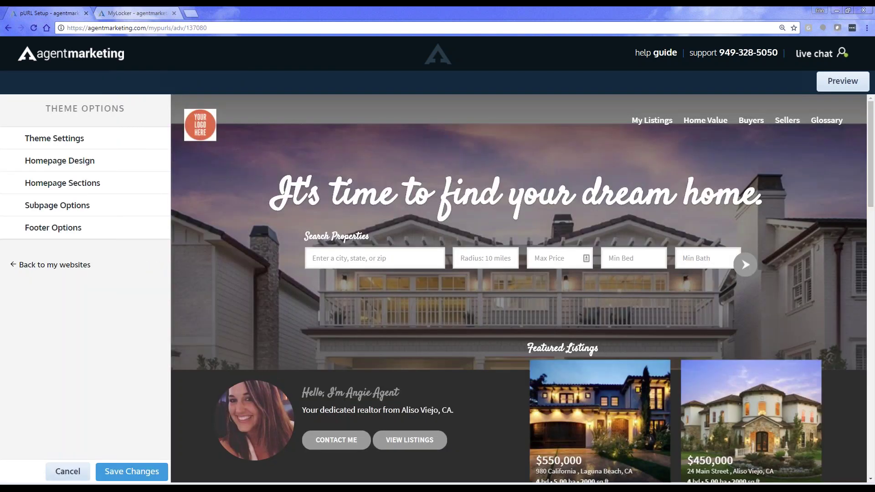
# Review the footer options for agent info, contact form and custom disclaimer, and save the changes
pyautogui.scroll(-5, 285, 241)
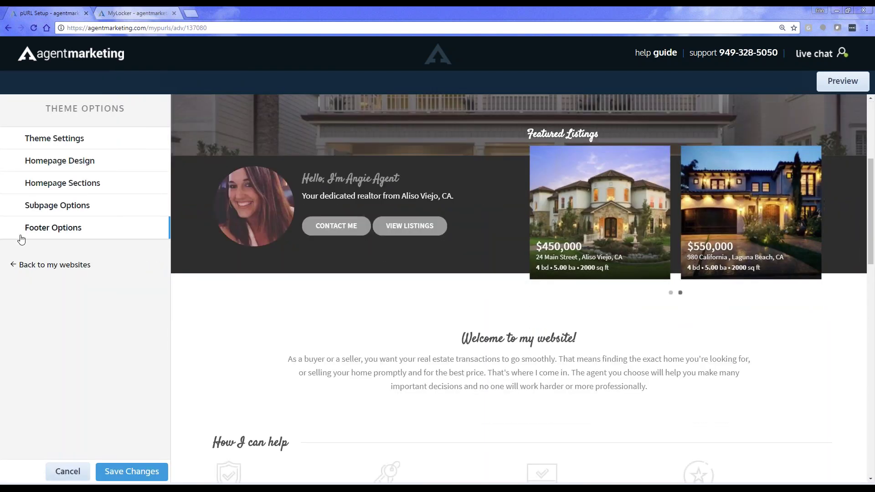
pyautogui.click(35, 227)
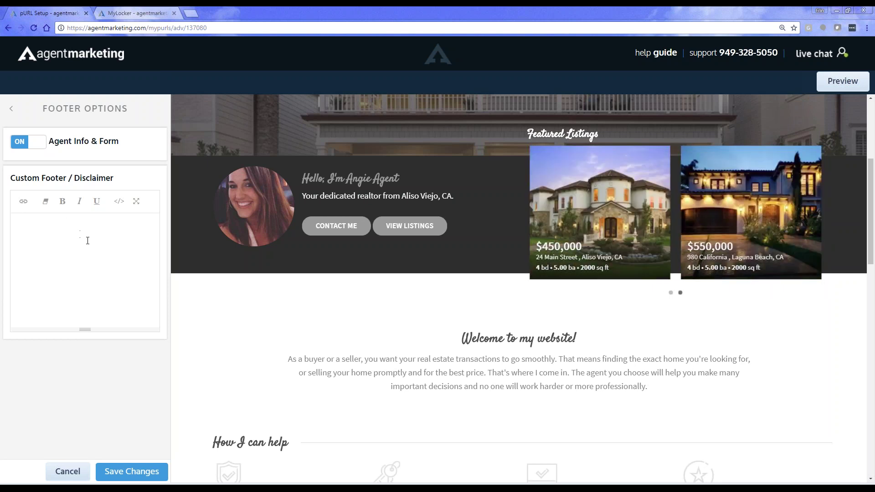
pyautogui.click(145, 477)
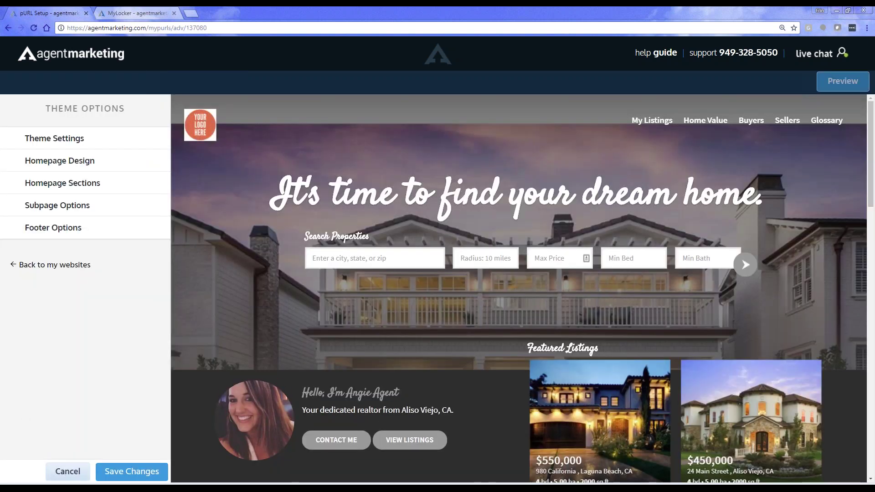
# Preview the live website and examine the whole homepage from the header to the office map and footer contact form
pyautogui.click(843, 80)
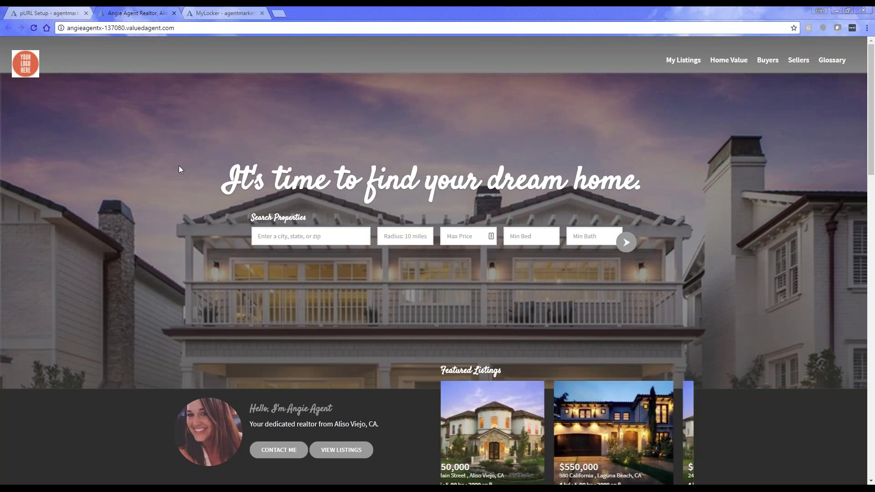
pyautogui.scroll(-10, 610, 187)
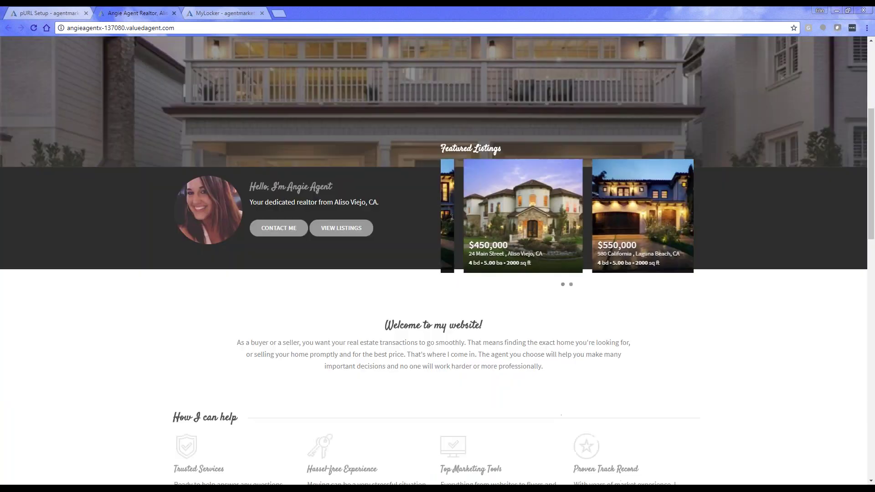
pyautogui.scroll(-4, 438, 259)
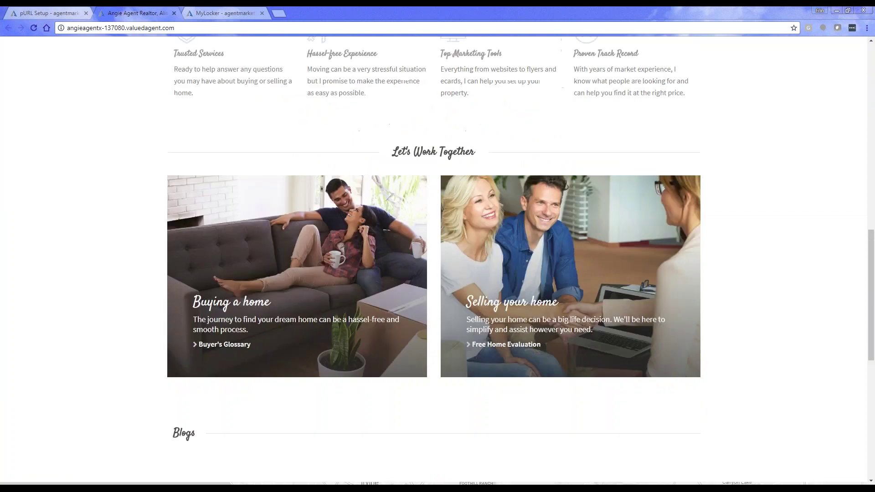
pyautogui.scroll(-5, 438, 260)
pyautogui.scroll(-2, 438, 259)
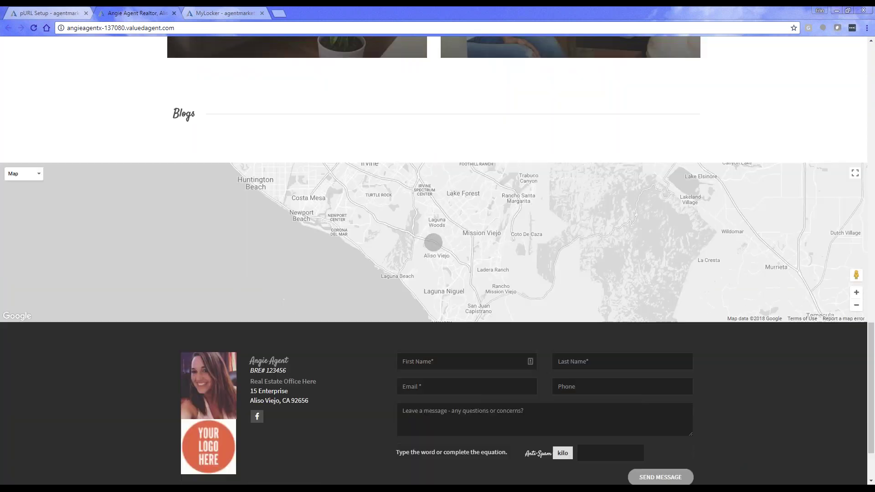
pyautogui.scroll(-2, 319, 314)
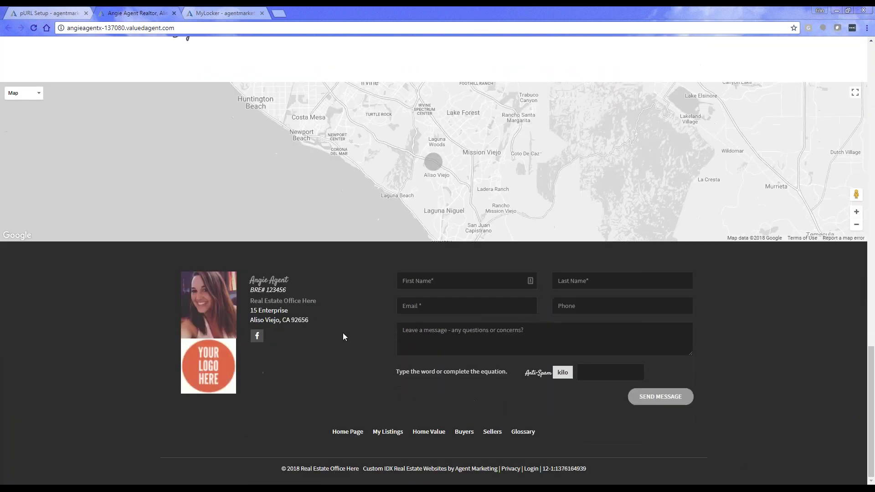
pyautogui.scroll(2, 343, 336)
pyautogui.scroll(10, 344, 337)
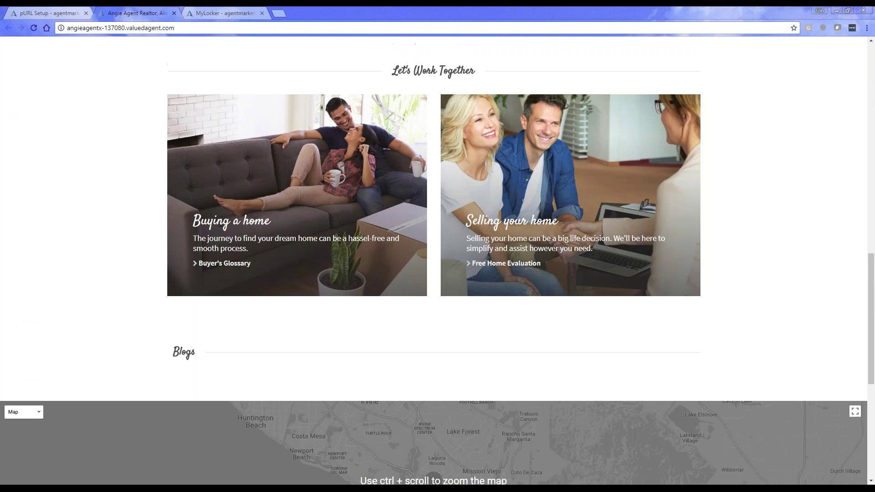
pyautogui.scroll(4, 341, 327)
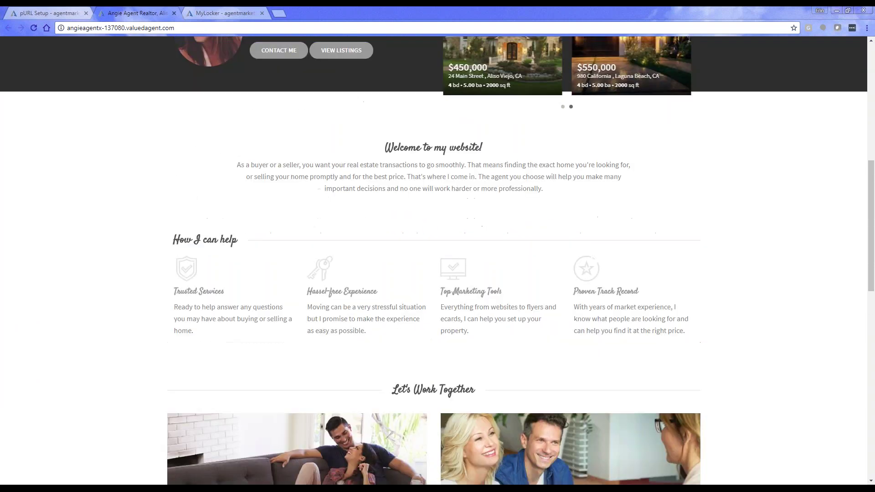
pyautogui.scroll(1, 434, 260)
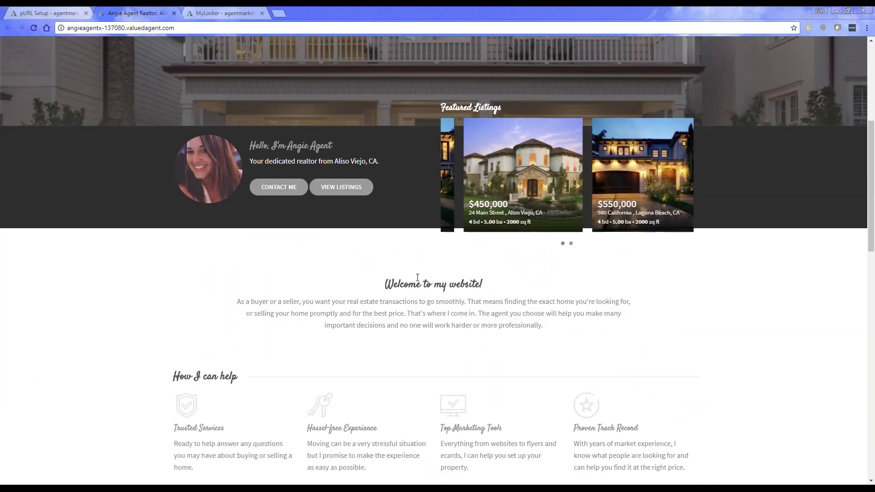
pyautogui.scroll(5, 69, 235)
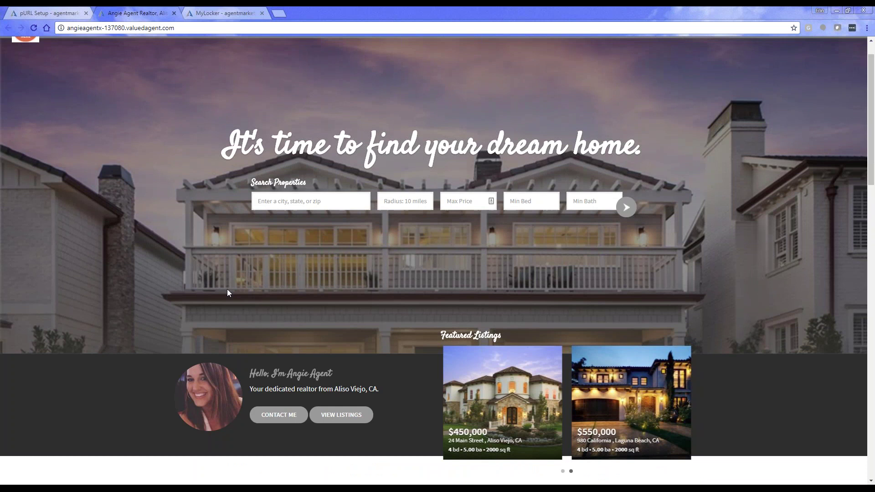
pyautogui.scroll(1, 327, 269)
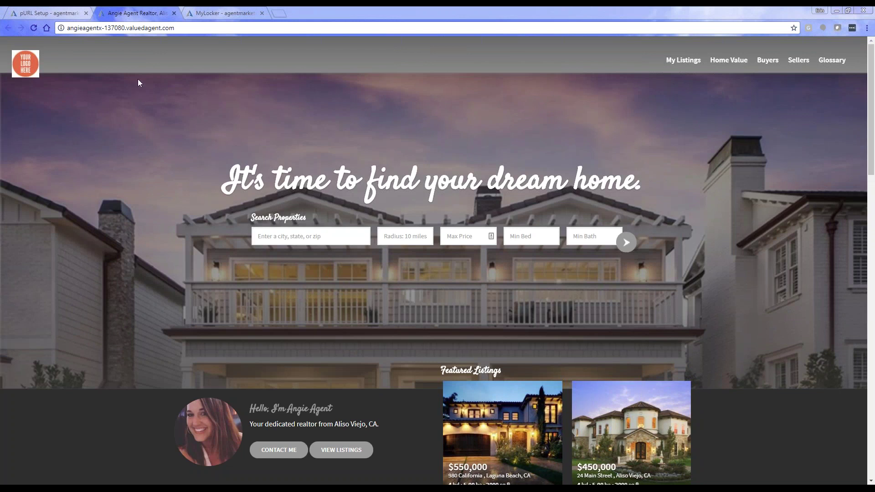
pyautogui.click(204, 10)
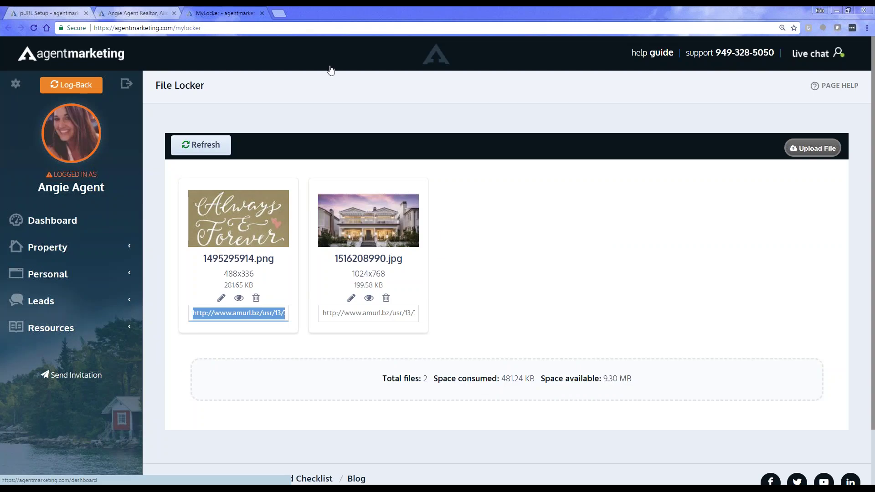
pyautogui.click(130, 11)
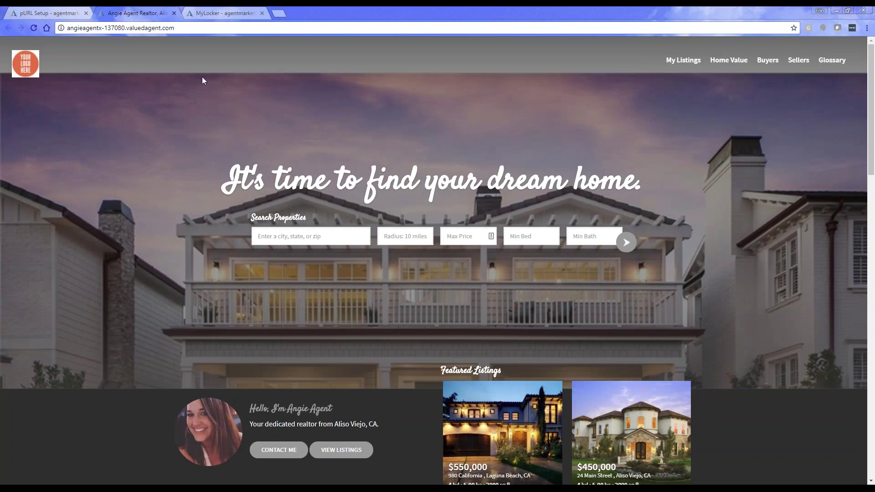
# Close the file locker, leave the theme editor for the personal websites list, and review the options of My Website
pyautogui.click(262, 14)
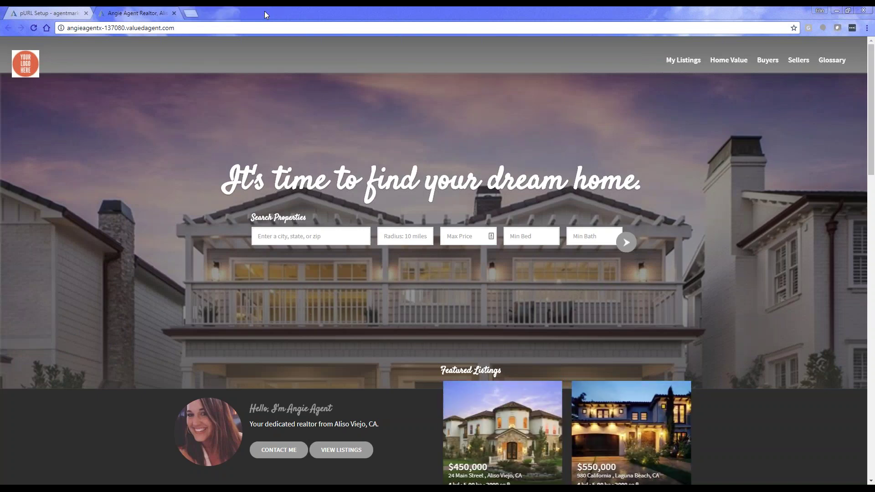
pyautogui.click(91, 15)
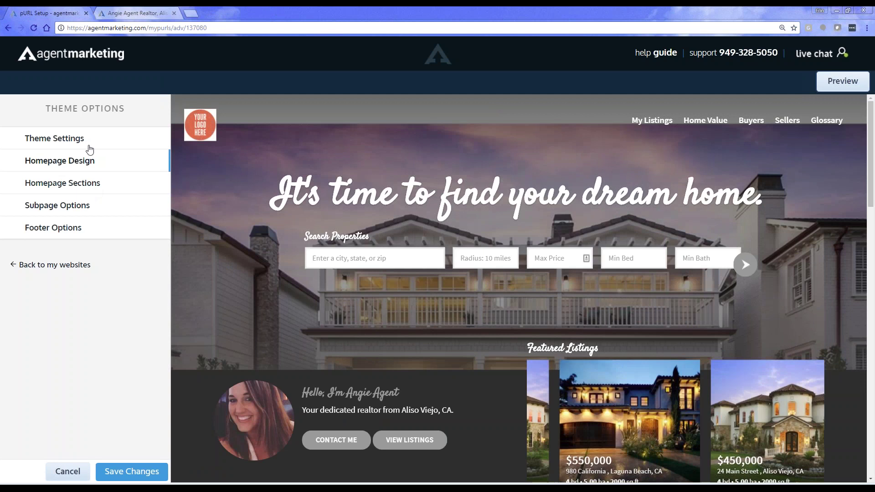
pyautogui.click(69, 265)
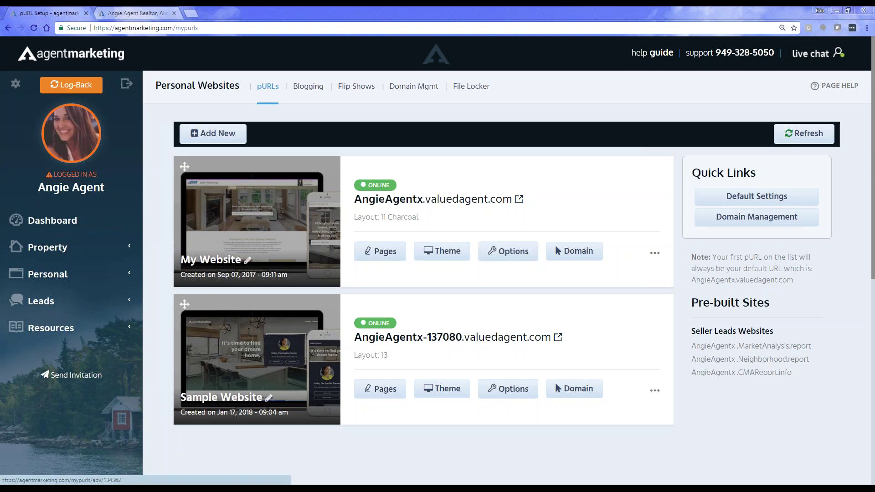
pyautogui.click(510, 252)
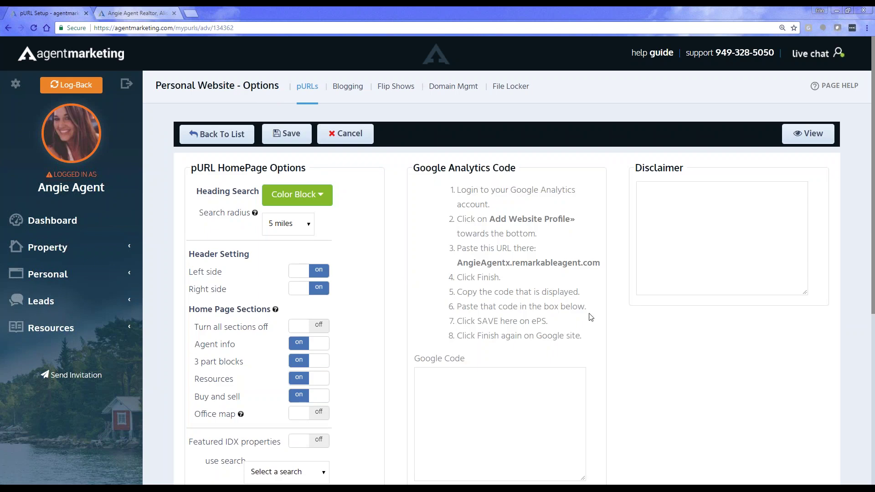
pyautogui.click(217, 134)
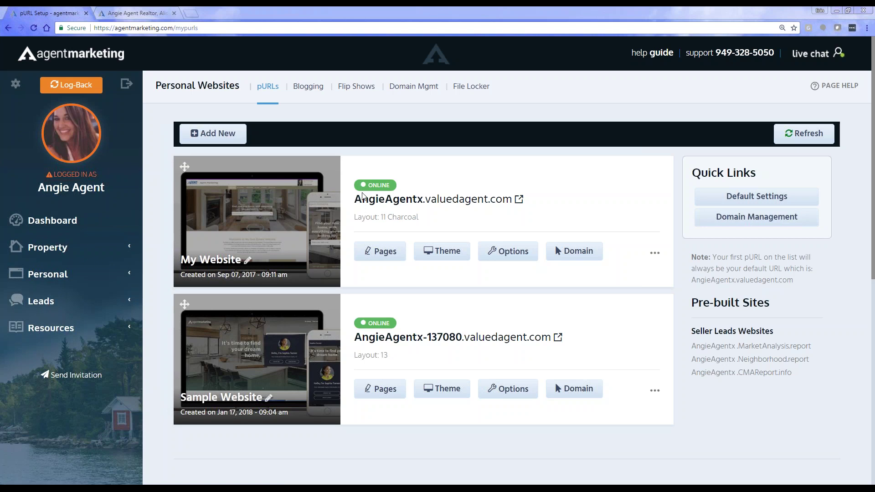
# From the dashboard, look up the recordings of missed What's Up Wednesday webinars on YouTube and close the channel page
pyautogui.click(16, 220)
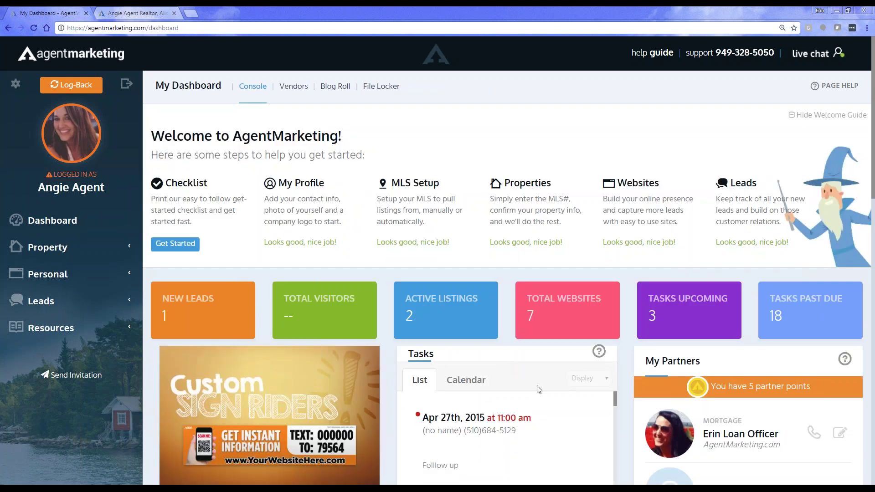
pyautogui.scroll(-7, 539, 390)
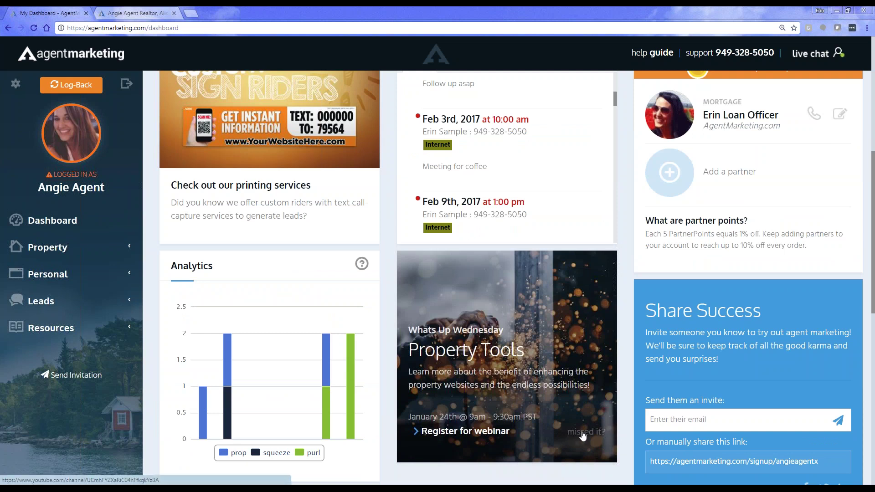
pyautogui.click(602, 433)
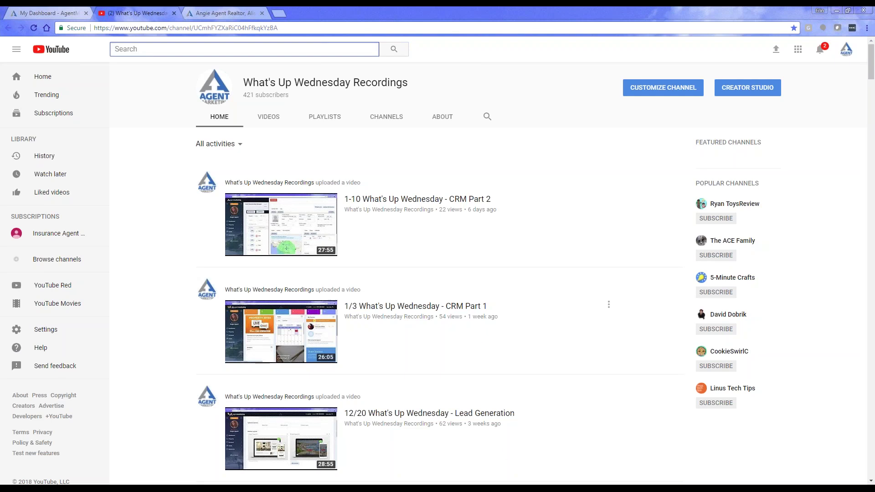
pyautogui.click(174, 14)
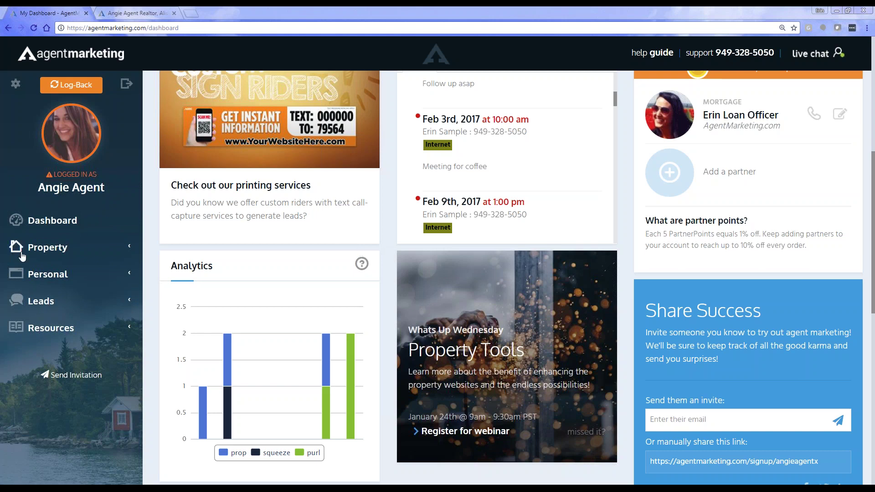
# Return to the personal websites list, open the Sample Website's options, and check its homepage sections
pyautogui.click(45, 274)
pyautogui.click(57, 297)
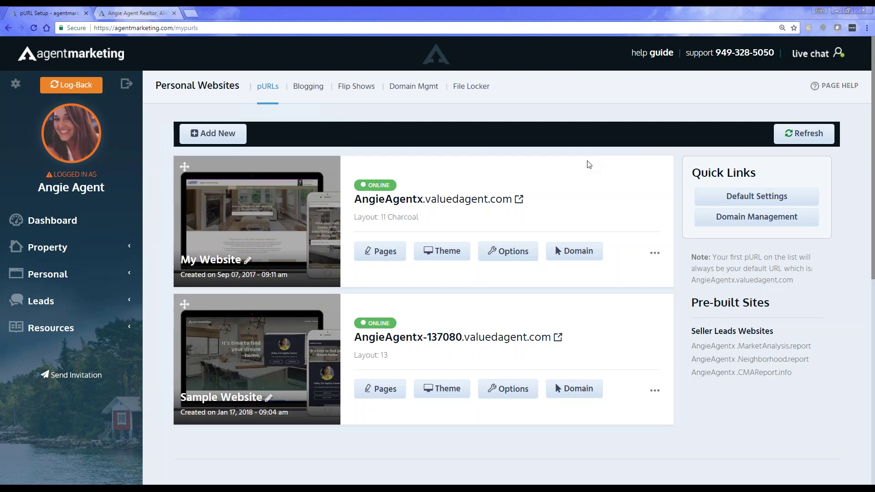
pyautogui.click(508, 389)
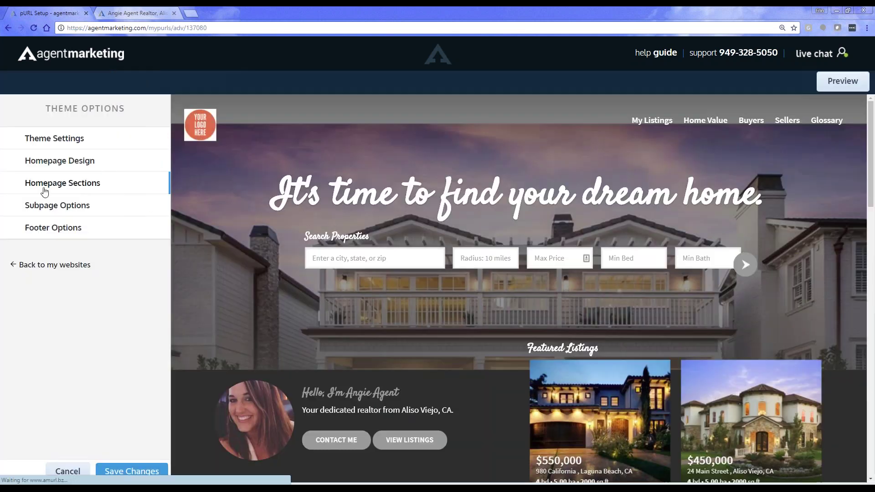
pyautogui.click(42, 184)
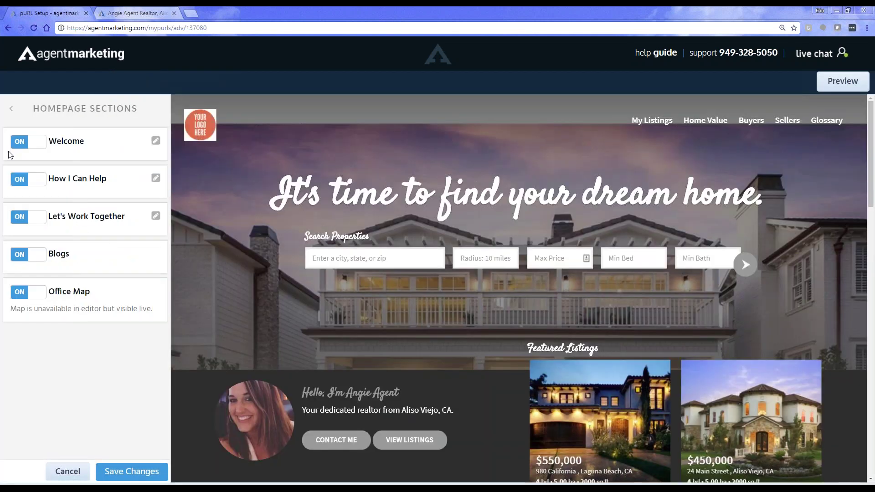
pyautogui.click(11, 108)
# Review the Sample Website's homepage design options, including the header style and the custom desktop and mobile background images
pyautogui.click(67, 162)
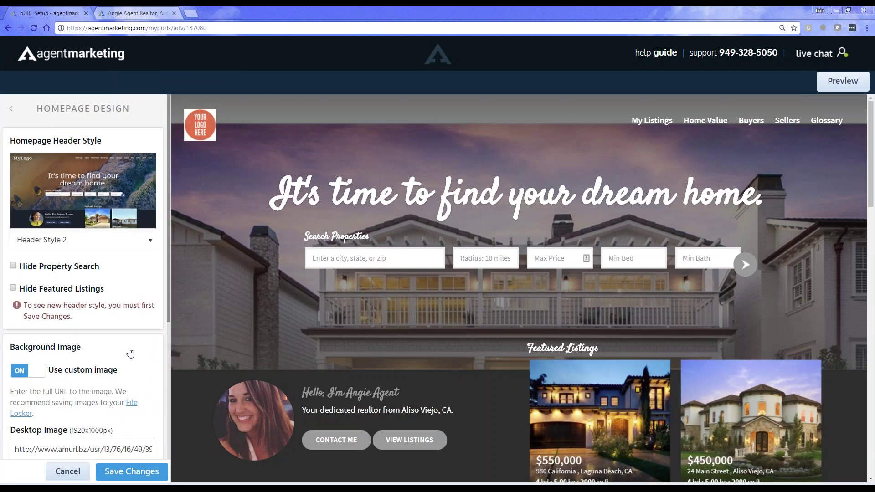
pyautogui.scroll(-1, 140, 336)
pyautogui.scroll(-4, 140, 336)
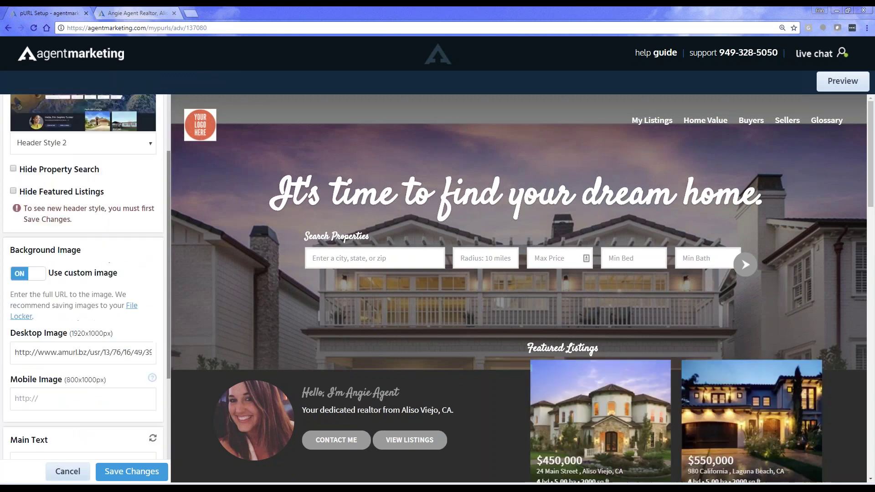
pyautogui.scroll(5, 134, 334)
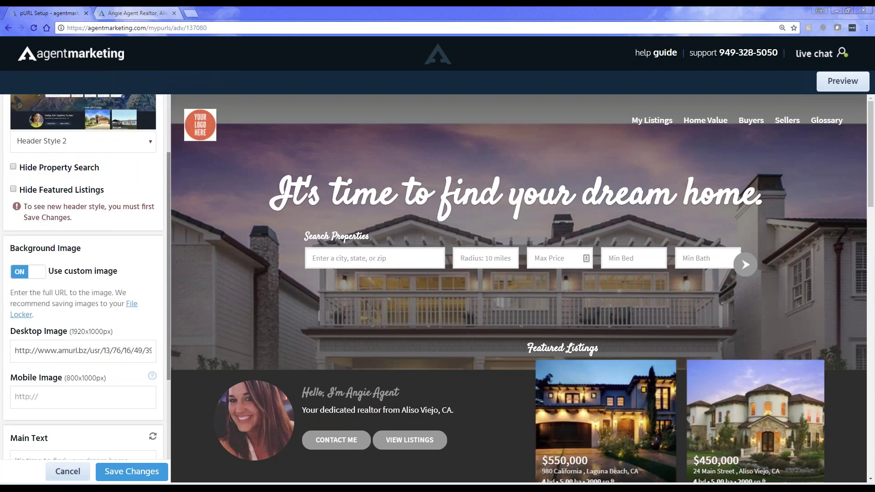
pyautogui.scroll(-2, 134, 334)
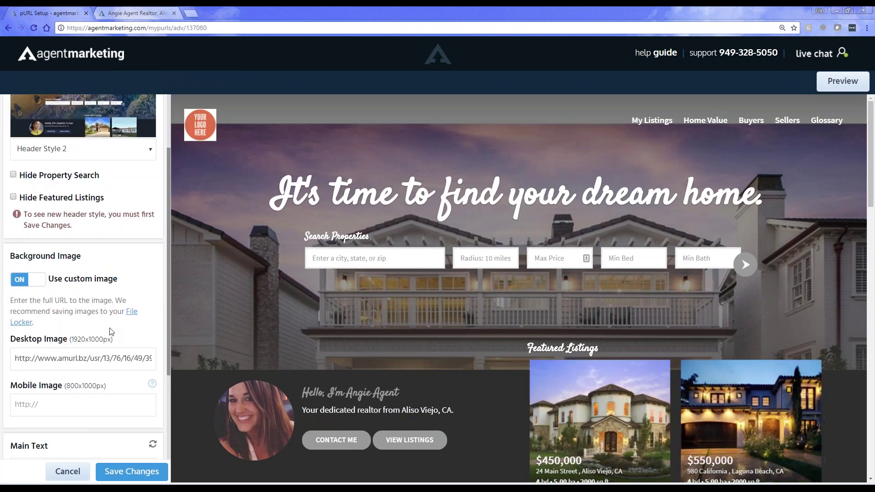
# Turn off the custom background image, browse the stock backgrounds and text settings, and turn the custom image back on
pyautogui.click(28, 279)
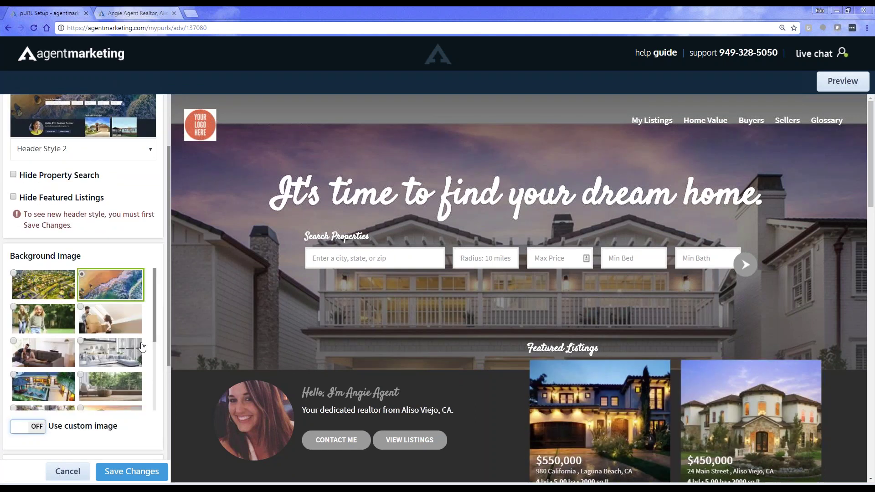
pyautogui.scroll(-3, 141, 343)
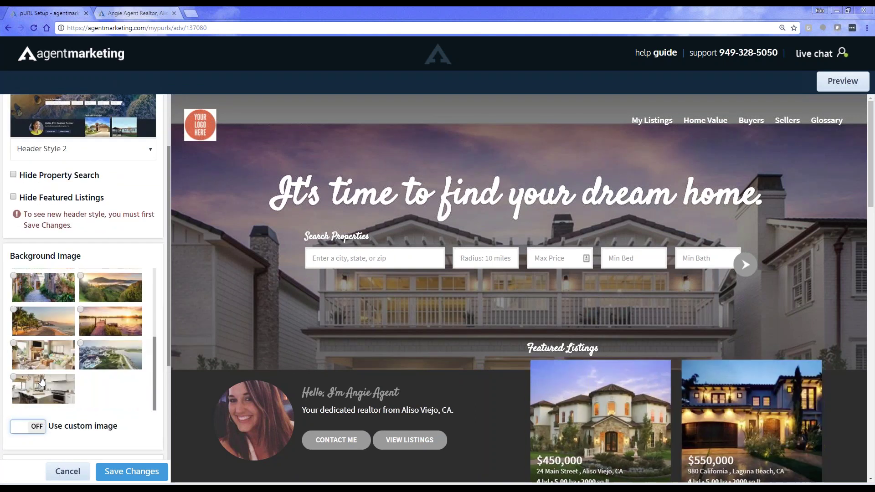
pyautogui.scroll(-1, 146, 339)
pyautogui.scroll(-2, 146, 339)
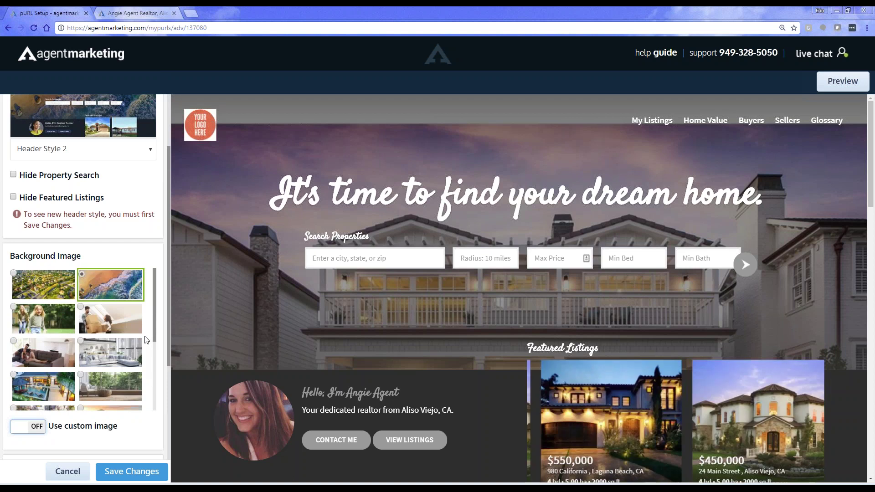
pyautogui.scroll(-4, 146, 339)
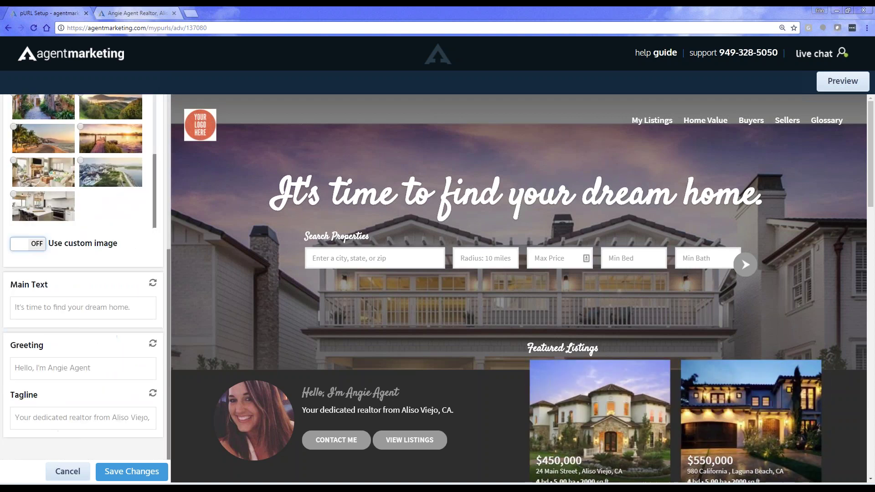
pyautogui.scroll(6, 82, 339)
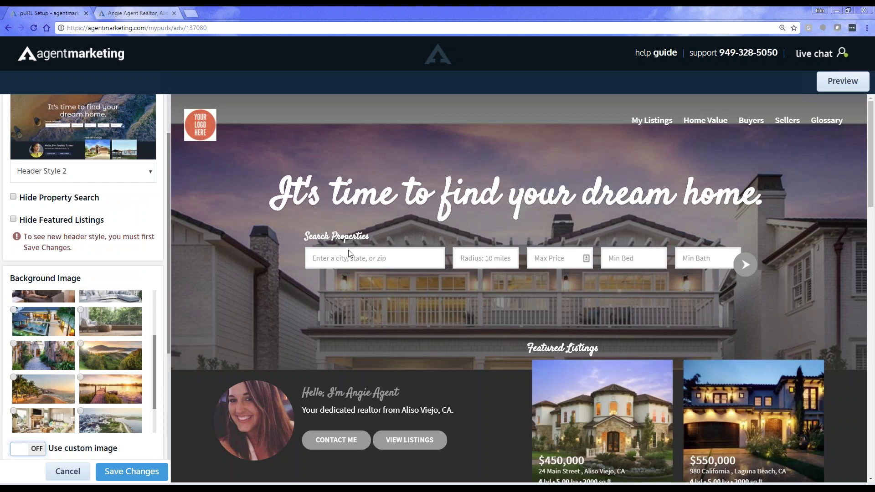
pyautogui.scroll(-2, 82, 362)
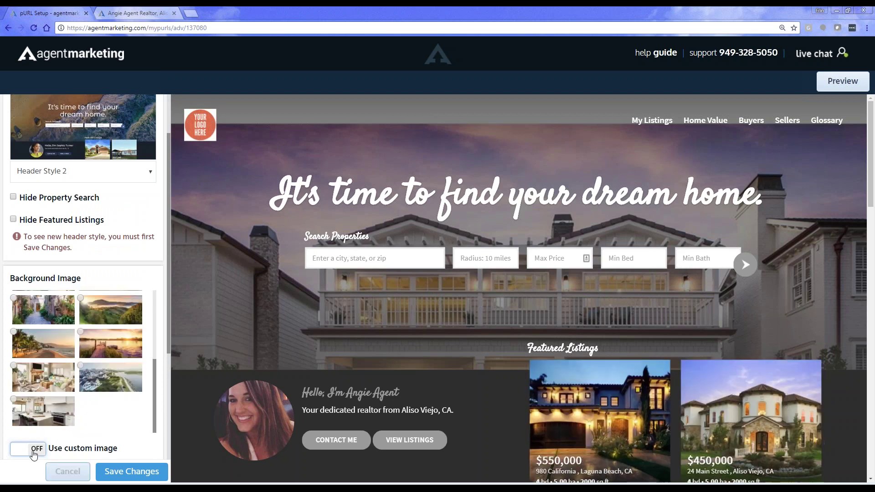
pyautogui.click(27, 449)
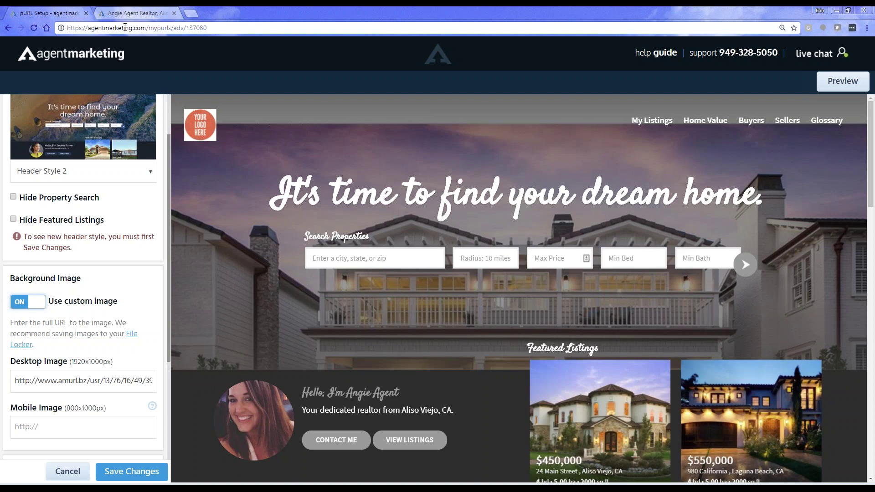
# Copy the live Sample Website's web address and return to the theme editor
pyautogui.click(158, 10)
pyautogui.click(110, 28)
pyautogui.rightClick(107, 28)
pyautogui.click(157, 60)
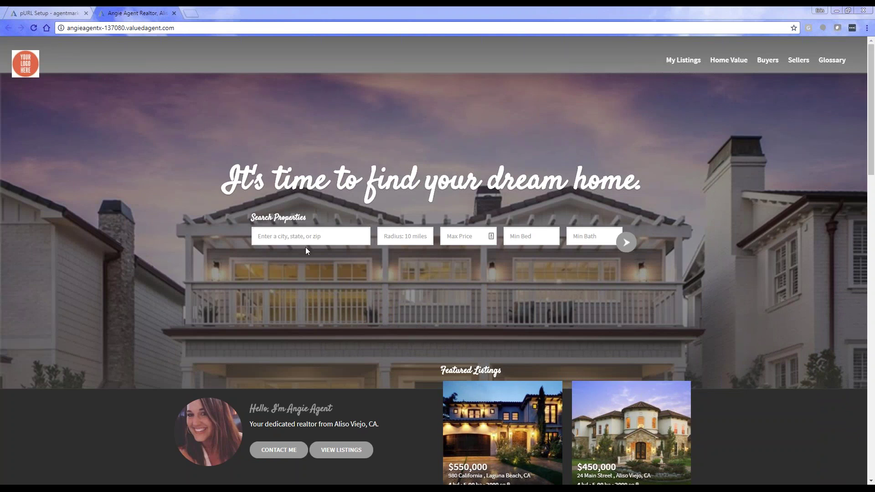
pyautogui.hotkey('ctrl', 'Tab')
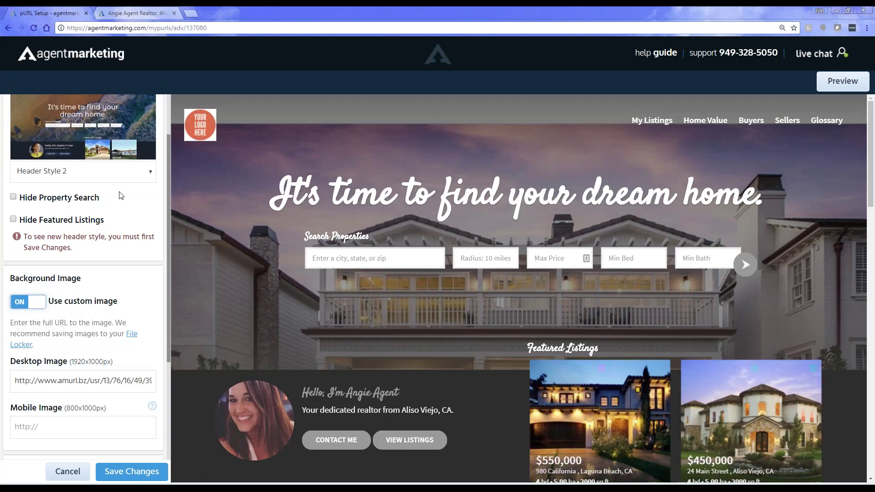
# Leave the theme editor, review the Sample Website's list of menu pages, and return to the personal websites list
pyautogui.scroll(3, 82, 182)
pyautogui.click(12, 111)
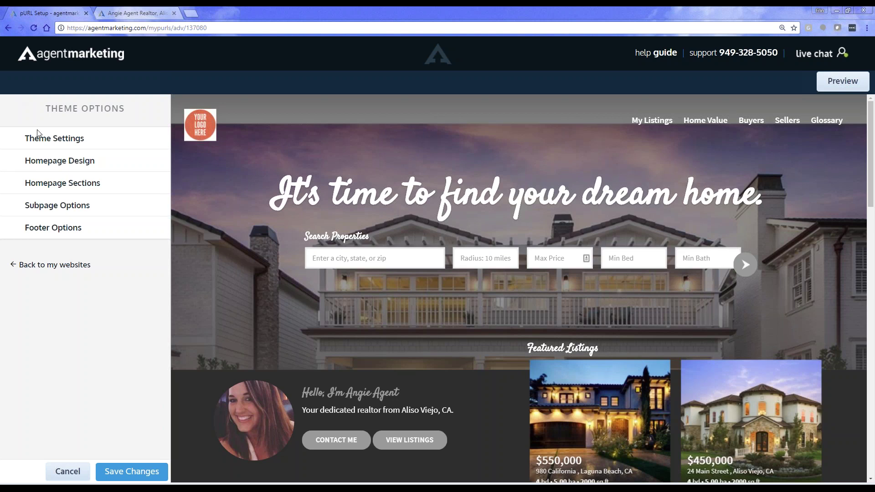
pyautogui.click(69, 264)
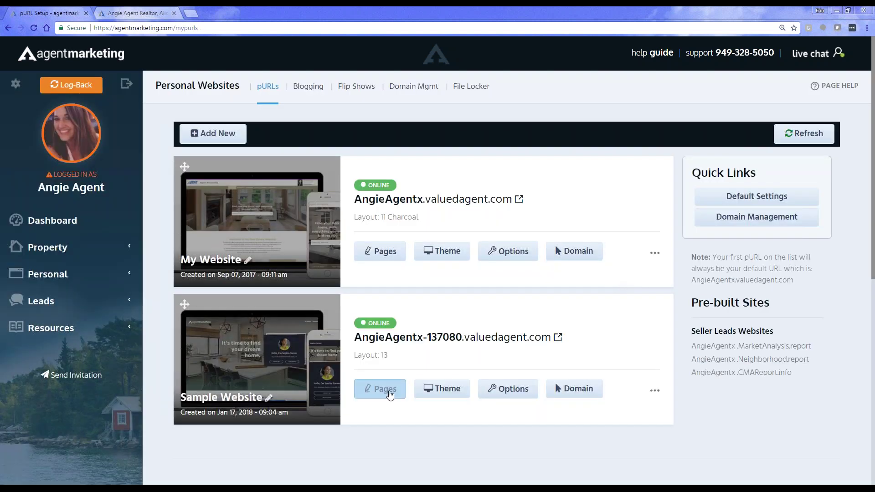
pyautogui.click(385, 394)
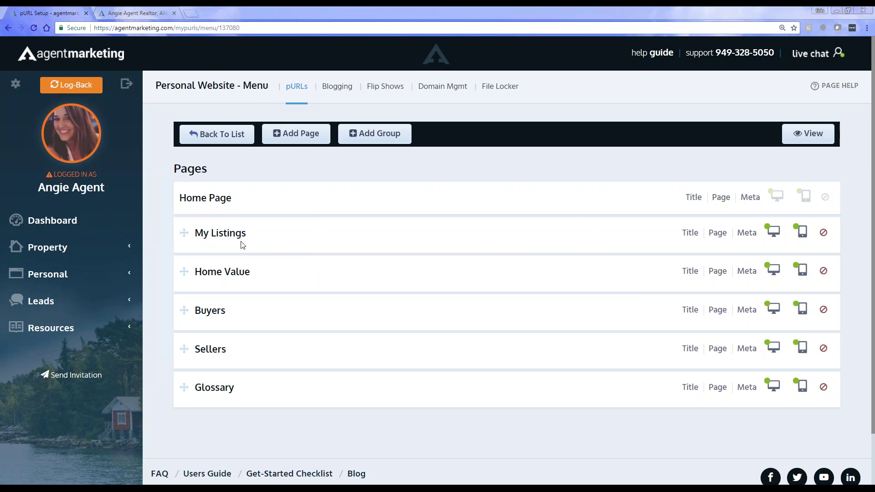
pyautogui.click(214, 134)
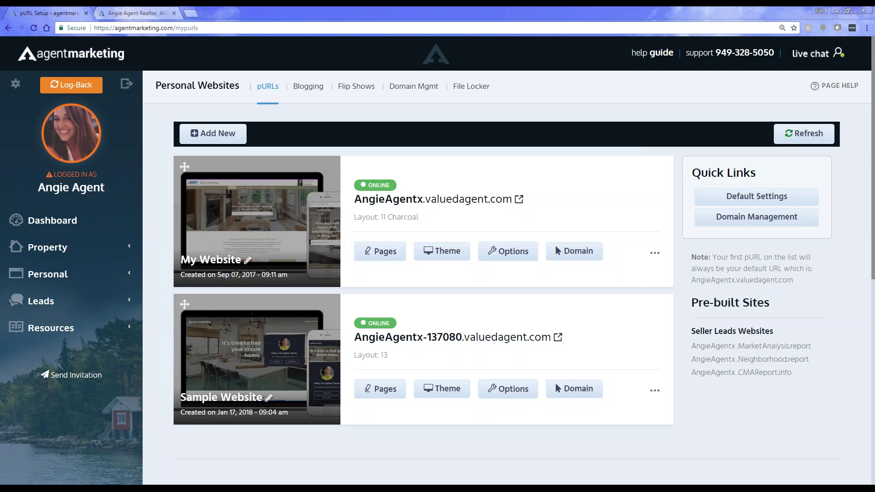
# Close the live Sample Website and view the account settings options, including MLS Setup with MLS Pull, IDX Setup and Communities
pyautogui.click(135, 13)
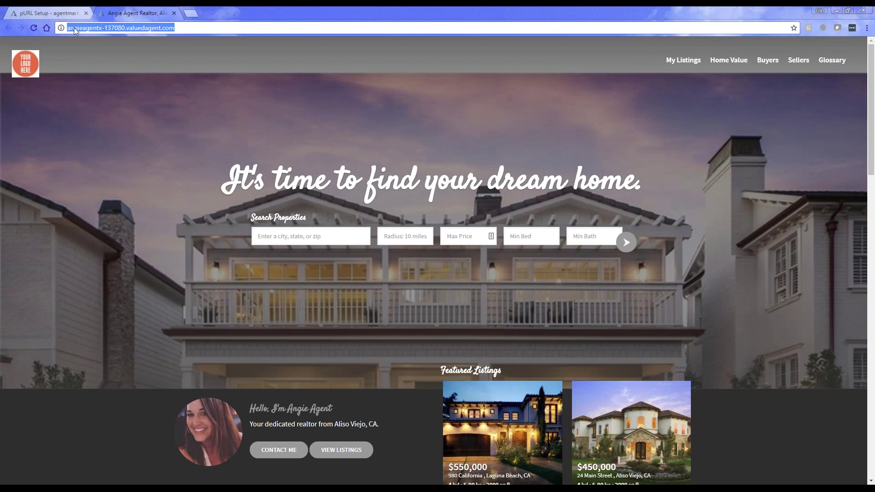
pyautogui.click(174, 13)
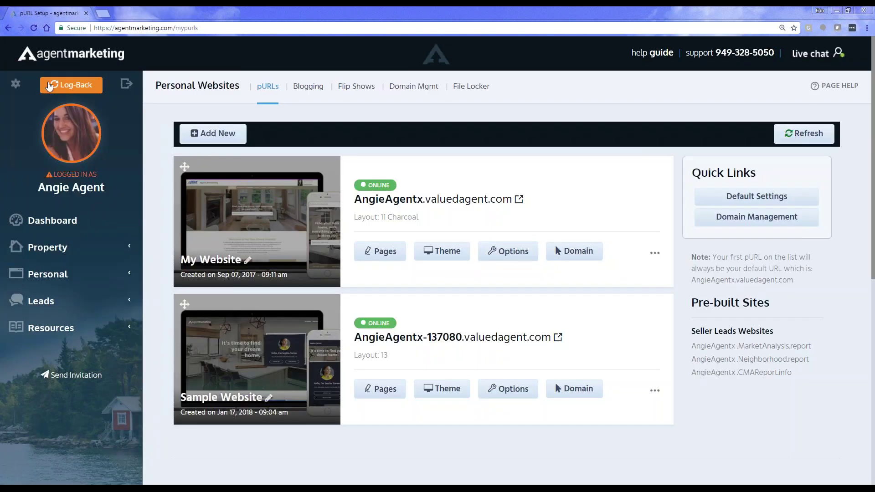
pyautogui.click(16, 84)
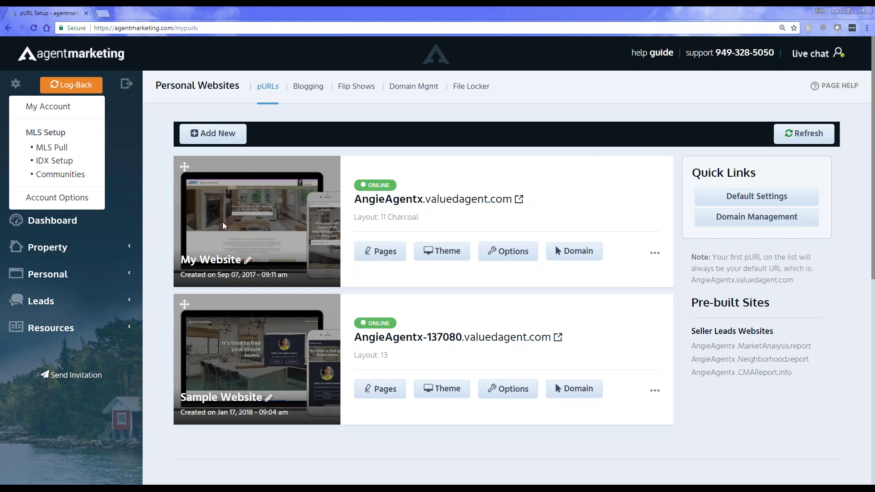
pyautogui.click(628, 147)
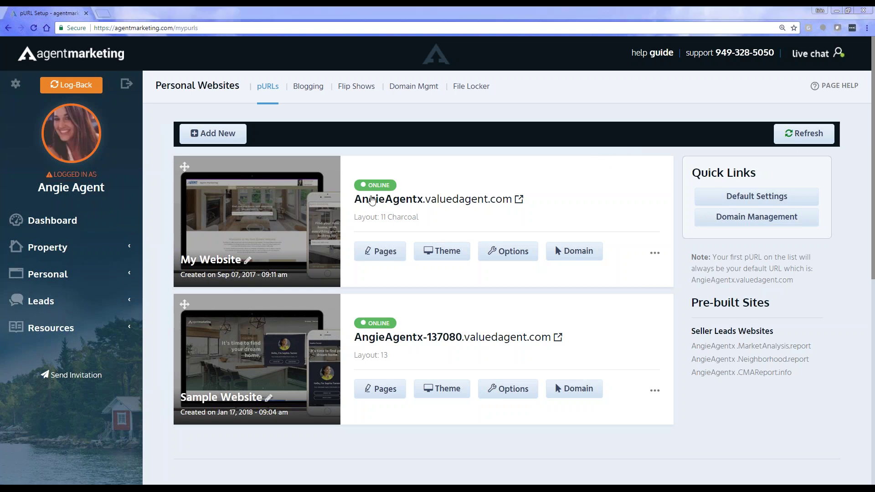
# View the Property Search page on the live My Website, check its listings and search criteria, and close the site
pyautogui.click(372, 200)
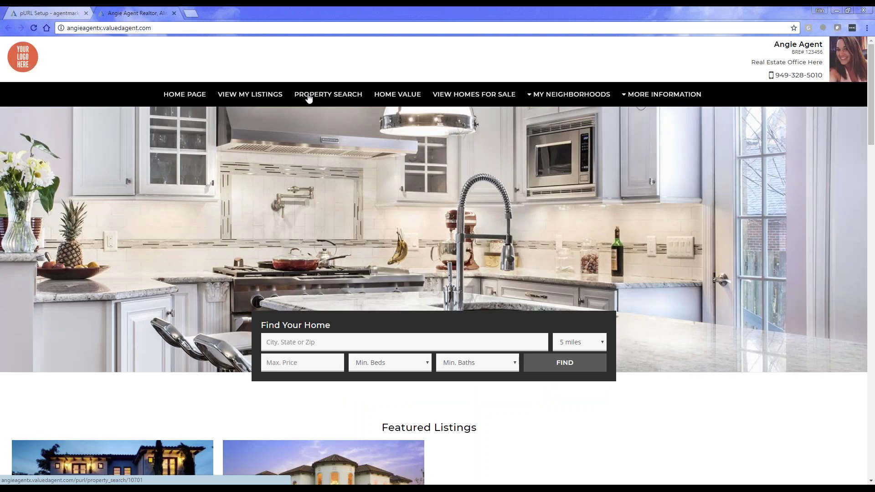
pyautogui.click(307, 93)
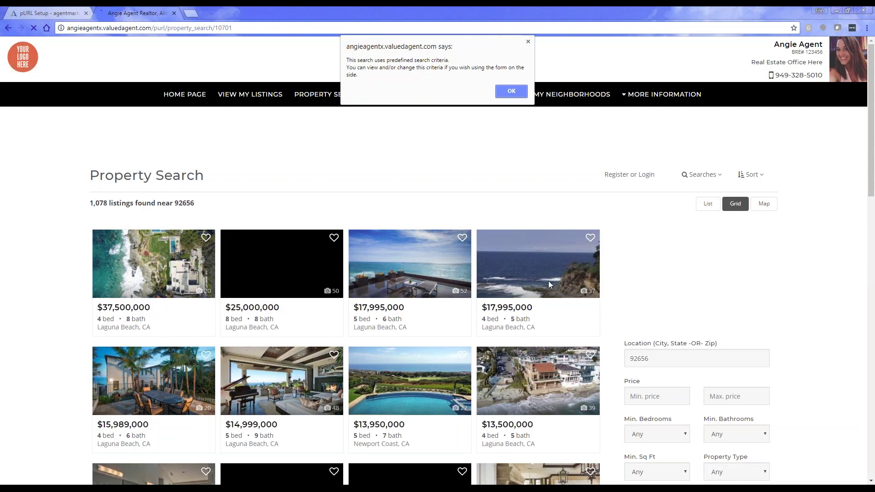
pyautogui.click(503, 94)
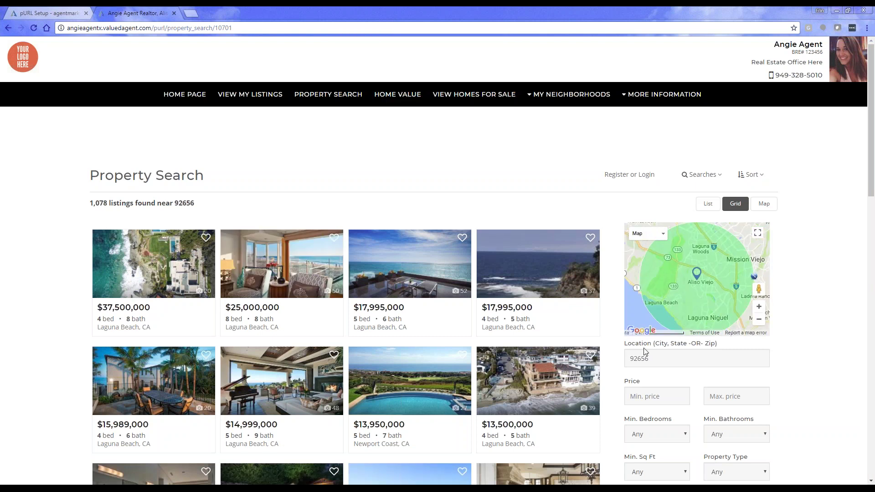
pyautogui.scroll(-1, 646, 352)
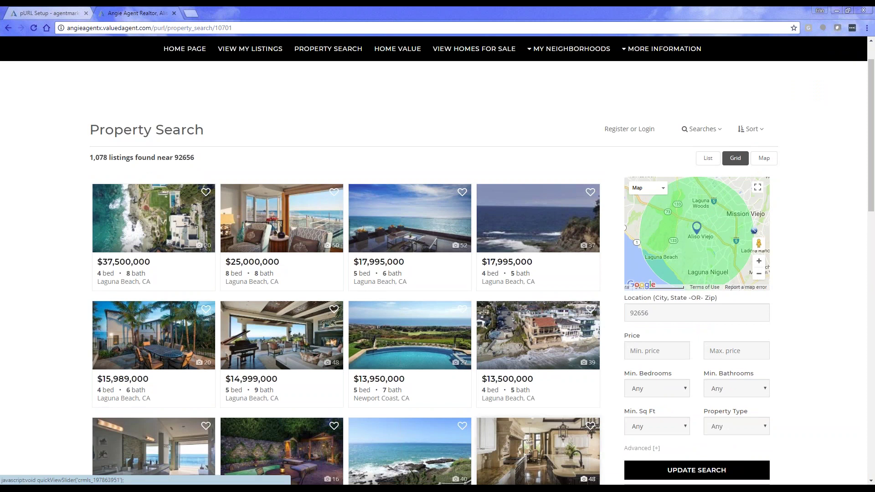
pyautogui.click(175, 13)
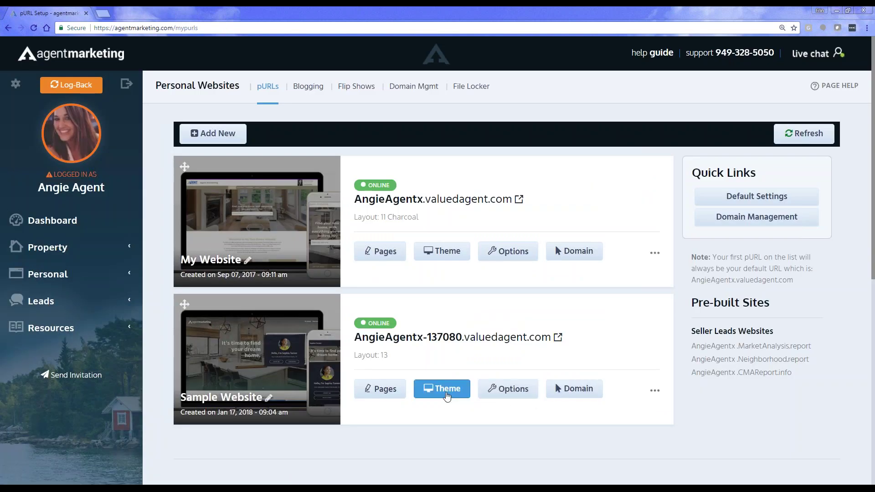
# Add an IDX property search page using the Aliso Viejo search to the Sample Website and move it directly below Home Page
pyautogui.click(380, 389)
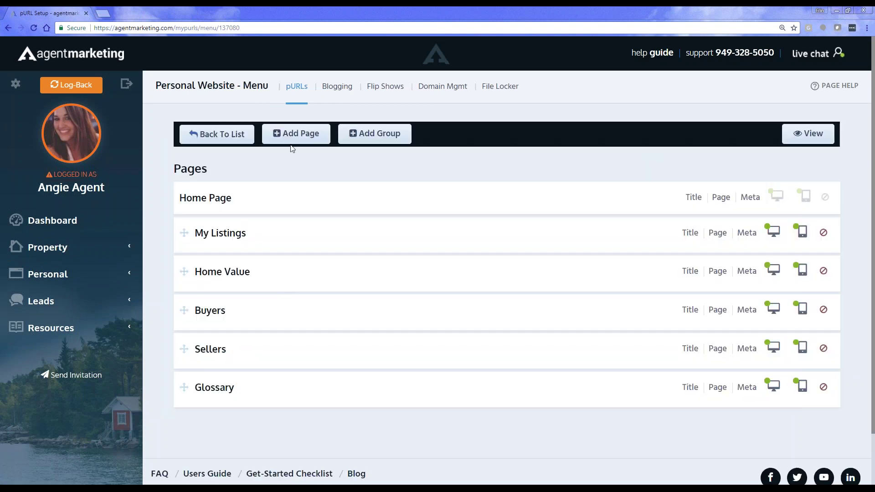
pyautogui.click(295, 133)
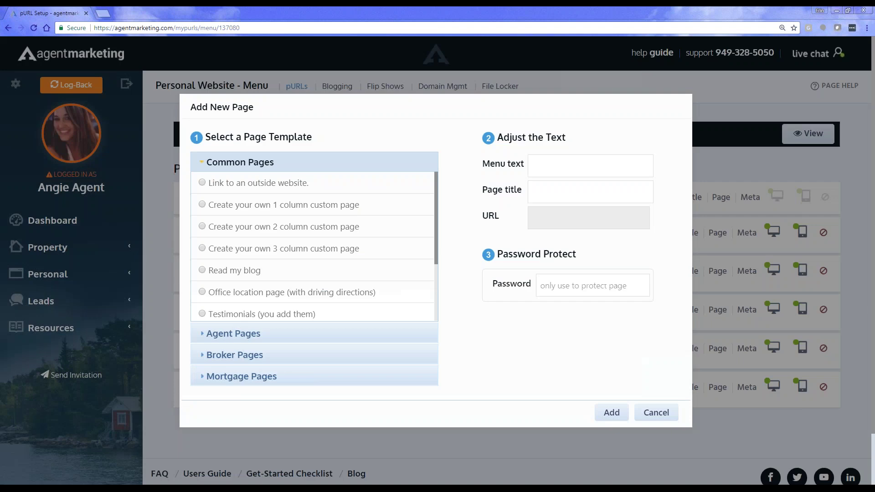
pyautogui.click(226, 337)
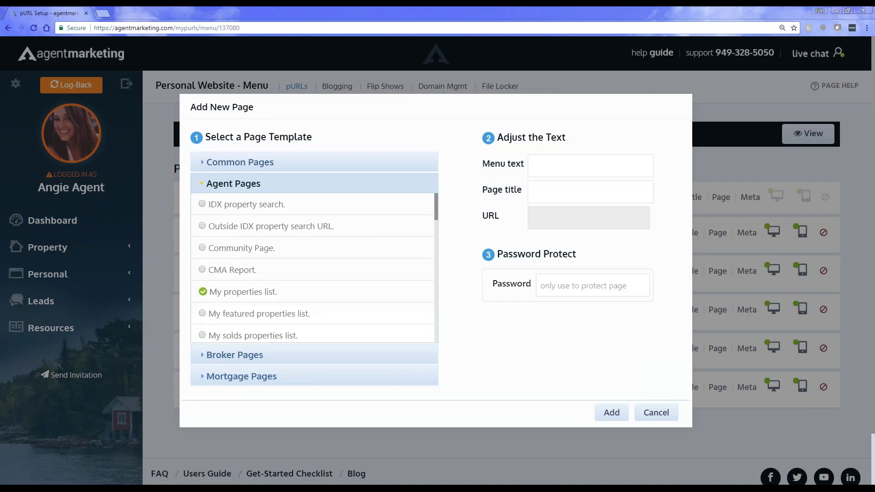
pyautogui.click(239, 205)
pyautogui.click(553, 242)
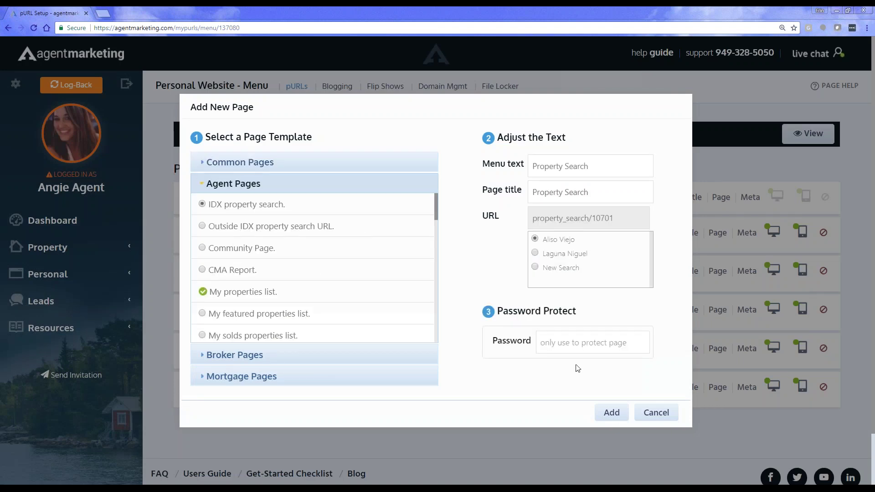
pyautogui.click(623, 419)
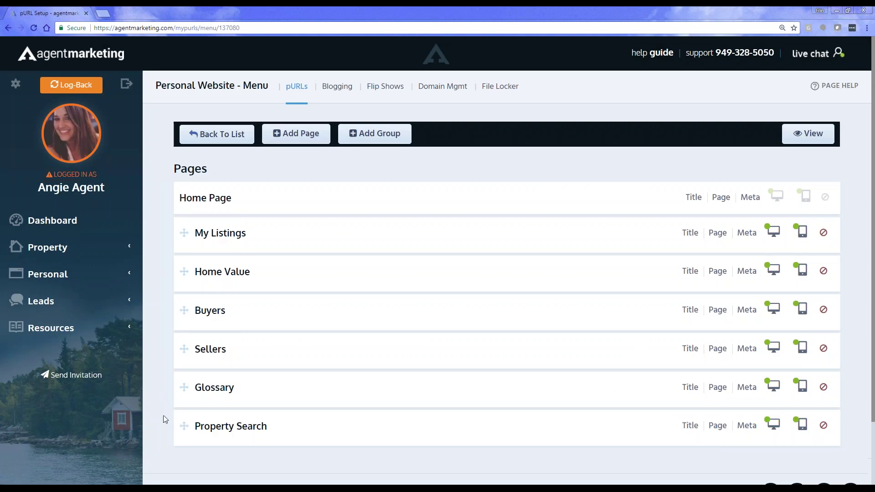
pyautogui.moveTo(184, 425); pyautogui.dragTo(318, 208)
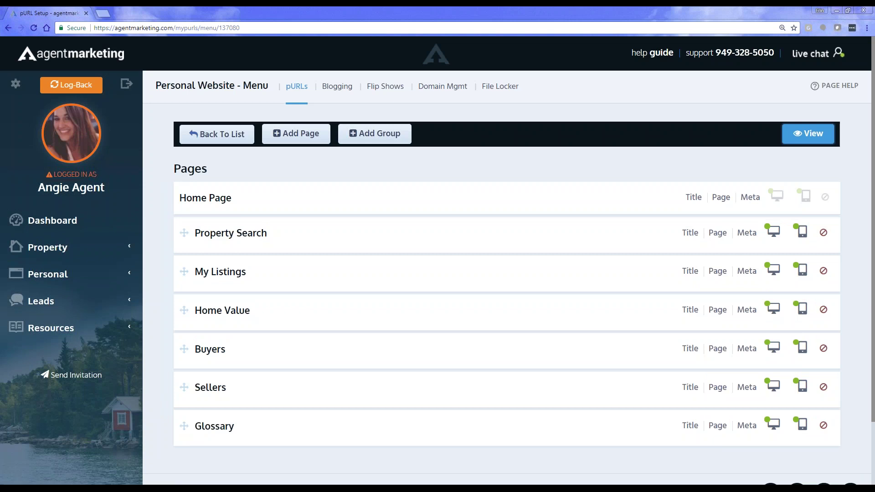
# View the live Sample Website and examine the listings, map and search filters on its Property Search page
pyautogui.click(808, 133)
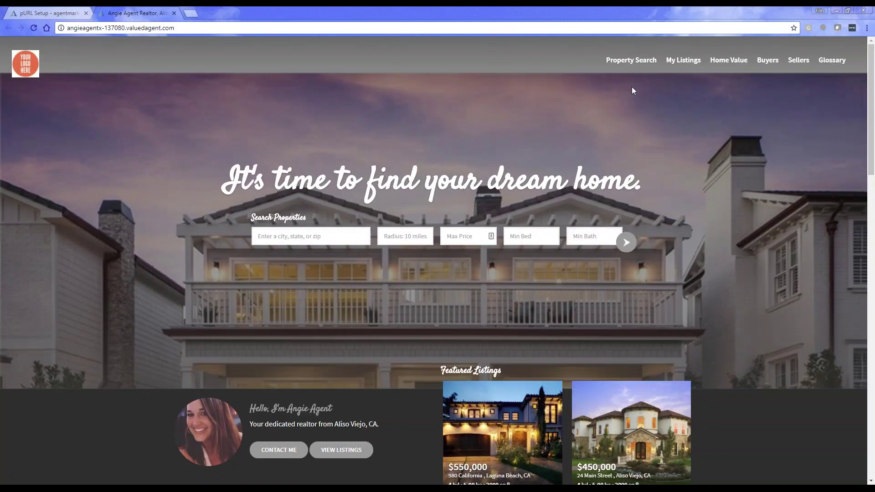
pyautogui.click(642, 62)
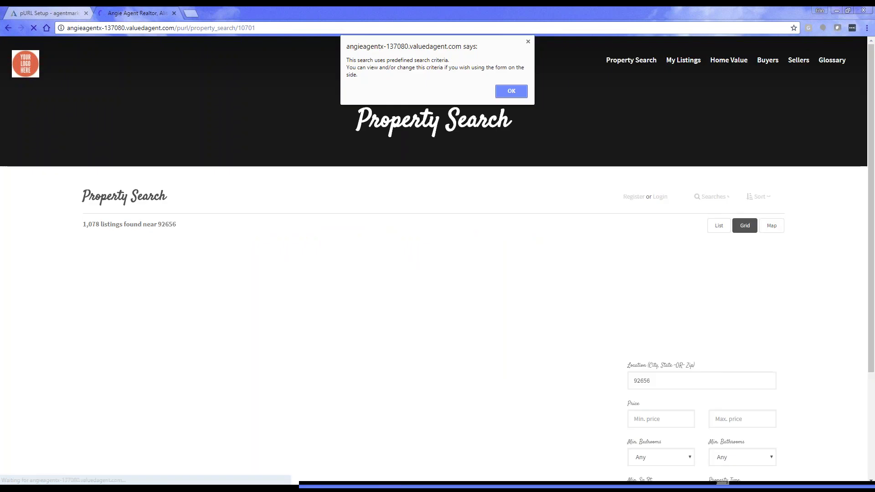
pyautogui.press('Return')
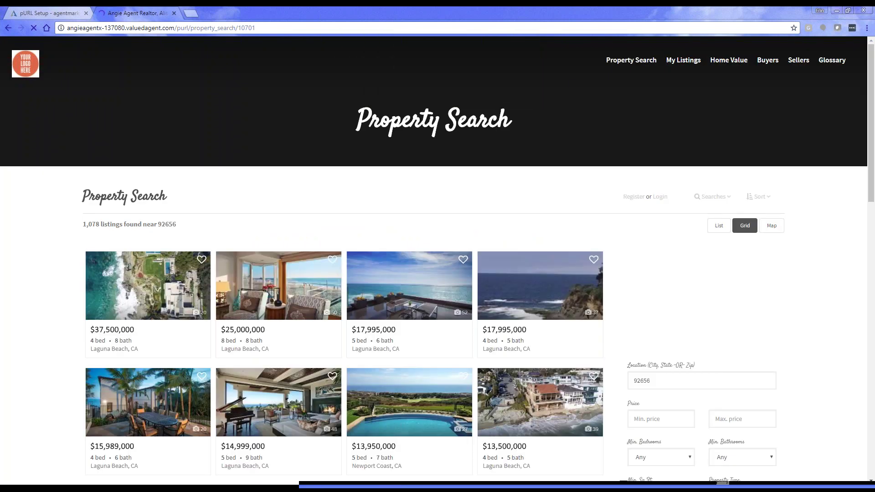
pyautogui.scroll(-1, 438, 263)
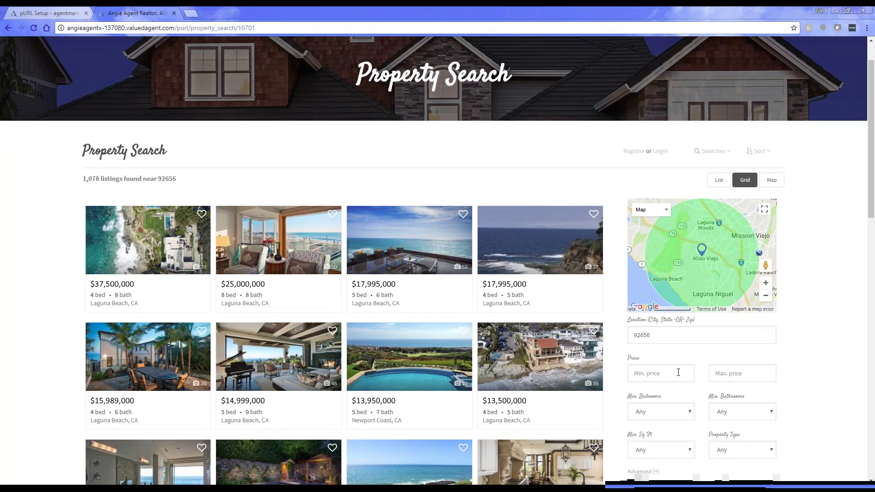
pyautogui.scroll(-7, 678, 372)
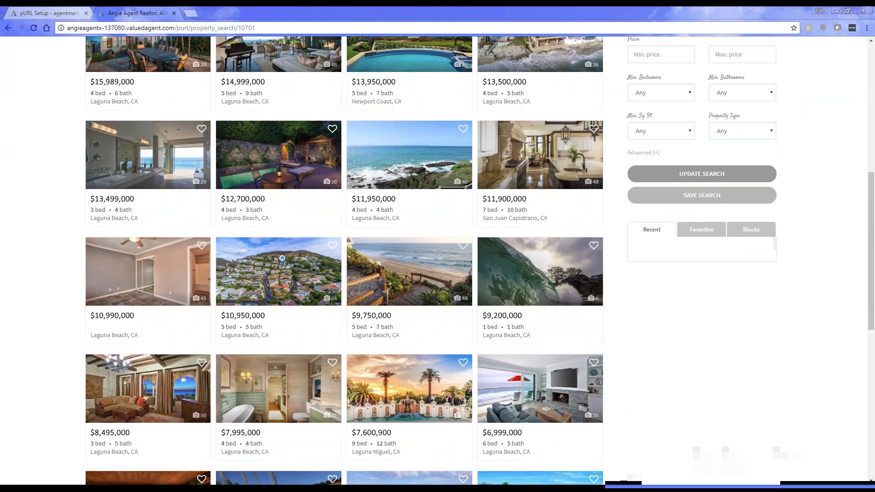
pyautogui.scroll(3, 480, 260)
pyautogui.scroll(5, 860, 83)
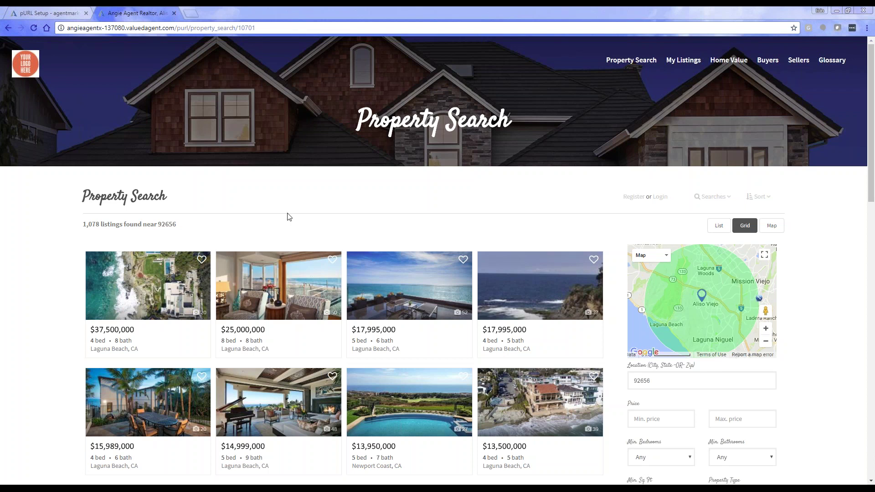
# Return to the AgentMarketing account and view the pre-defined IDX searches in IDX Setup
pyautogui.click(39, 13)
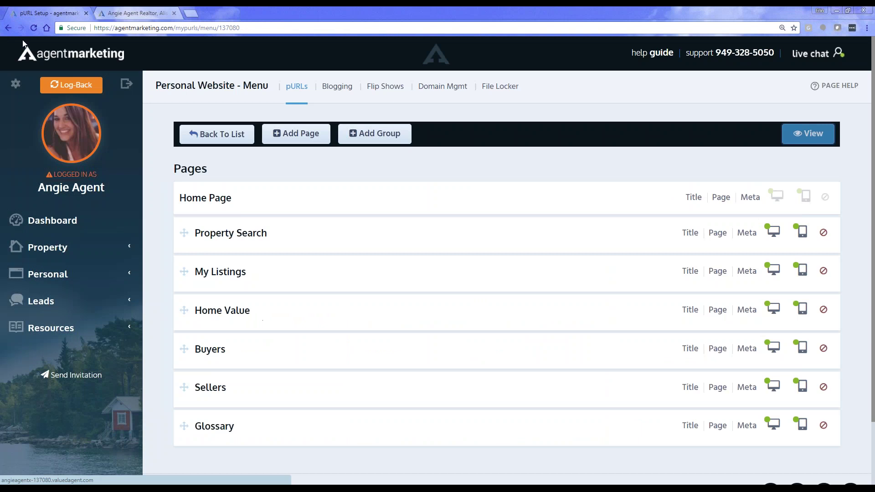
pyautogui.click(15, 83)
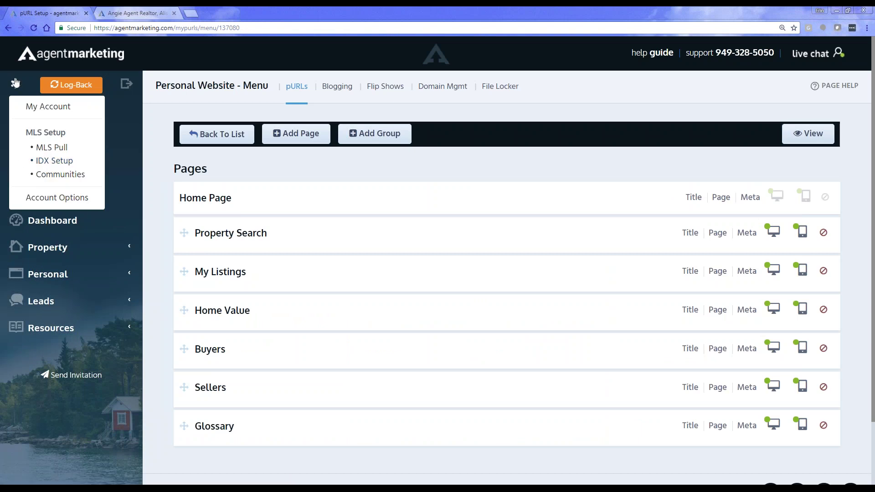
pyautogui.click(51, 163)
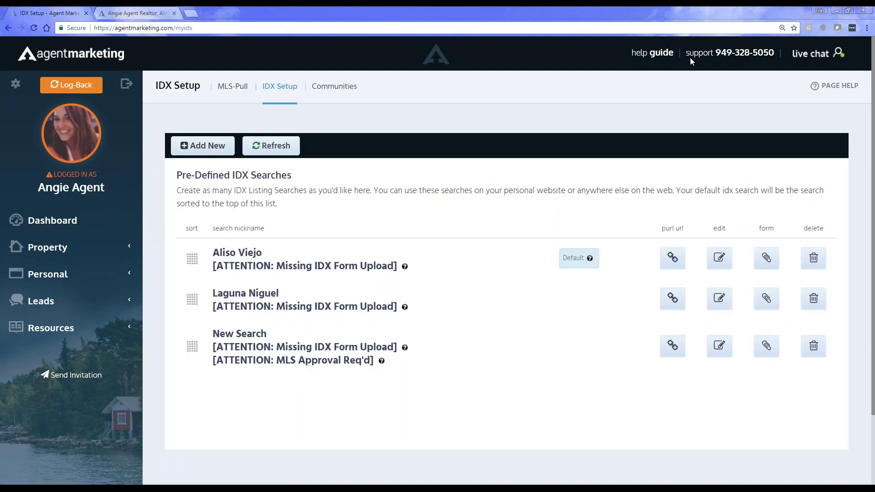